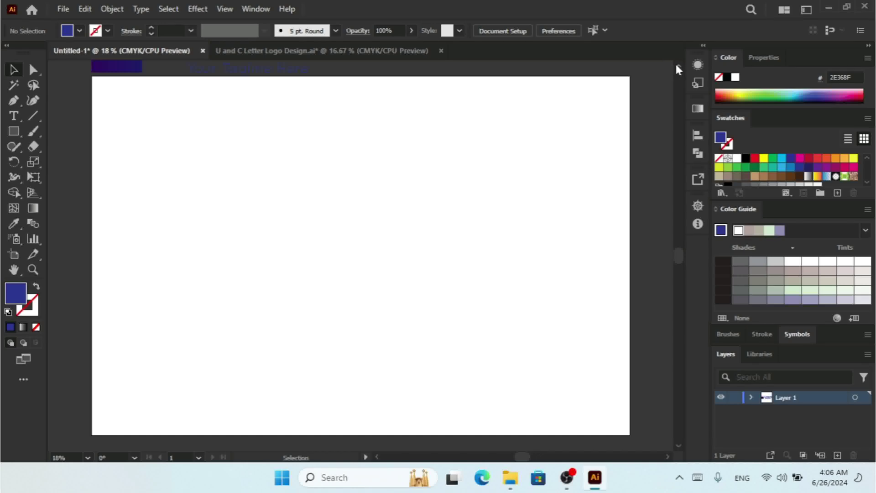
Step: Examine the colour values of both gradient stops on the gradient-filled square above the artboard
scroll(677, 68, "up", 3)
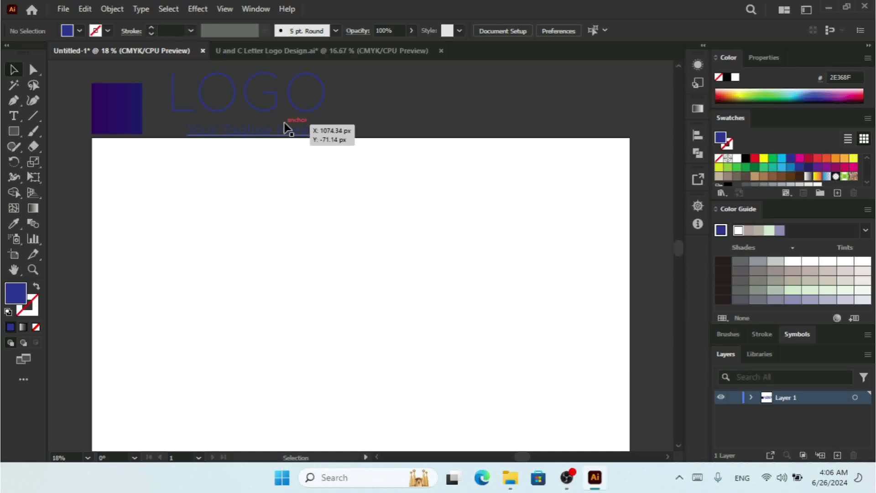
left_click_drag(284, 124, 264, 128)
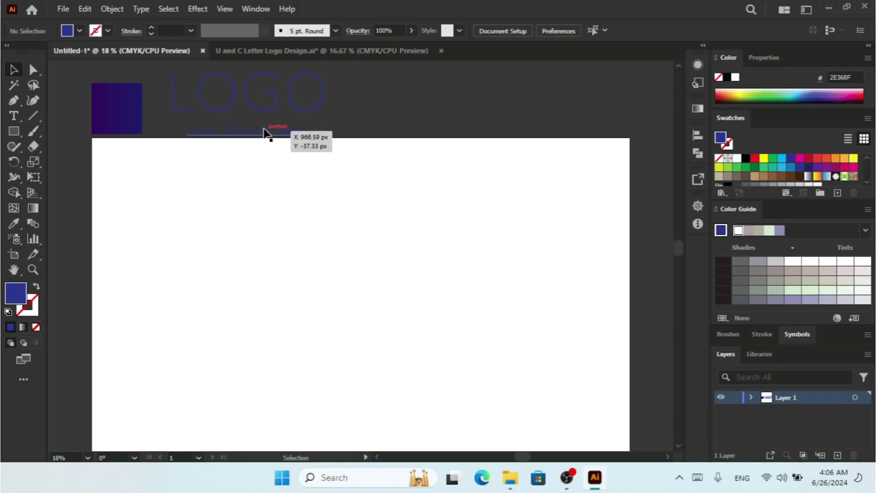
left_click_drag(264, 129, 264, 130)
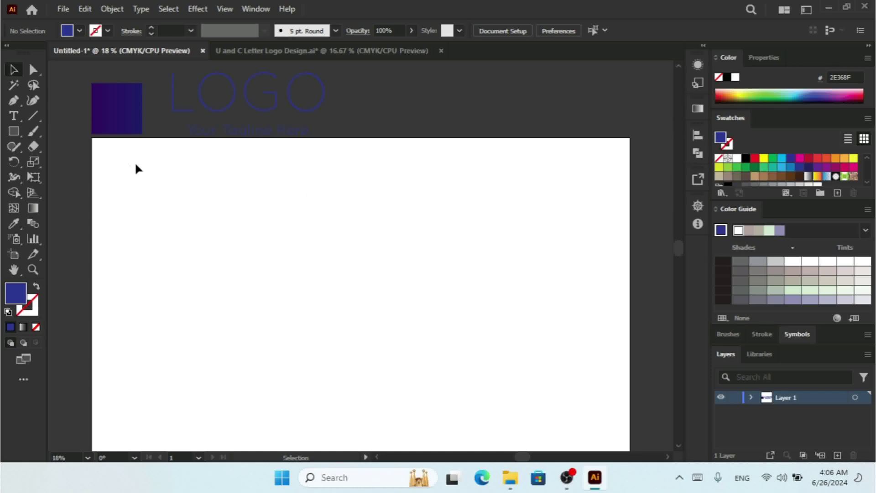
left_click(116, 122)
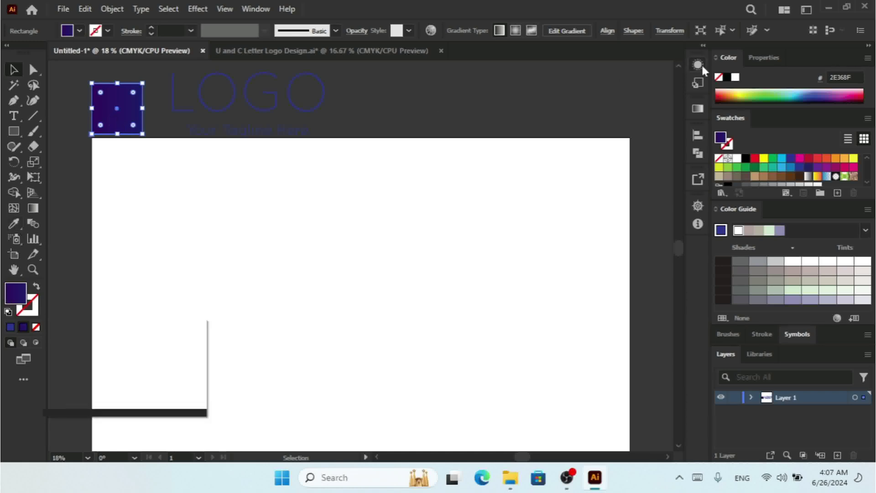
left_click(698, 108)
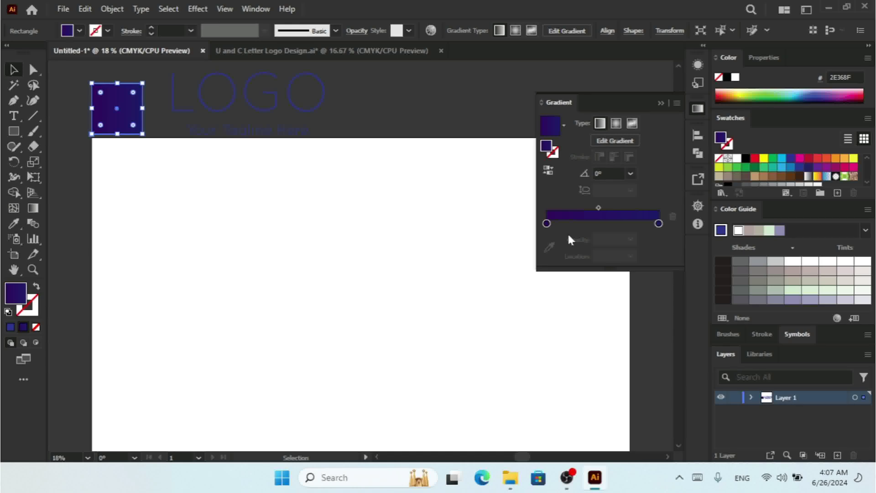
double_click(546, 223)
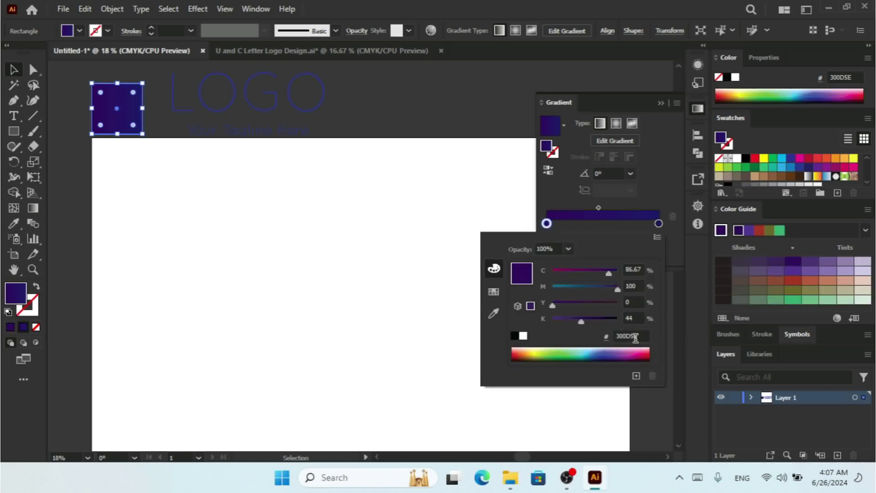
left_click(658, 223)
double_click(658, 223)
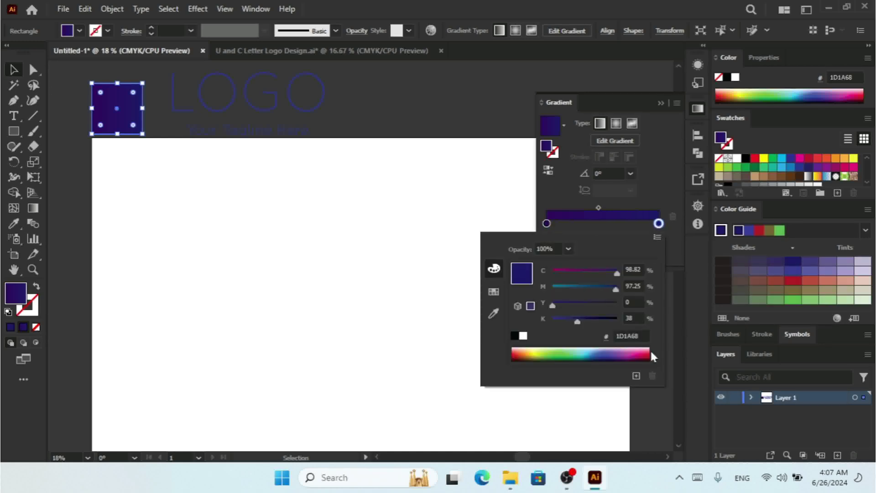
left_click(659, 103)
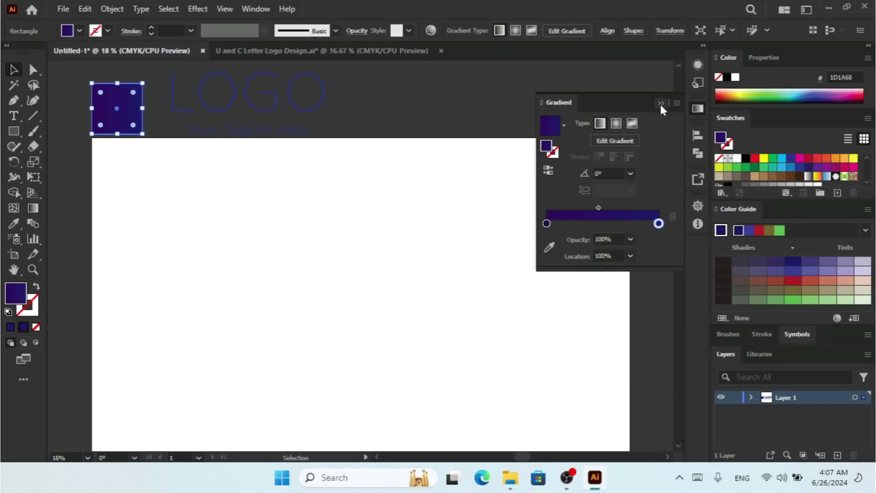
left_click(660, 103)
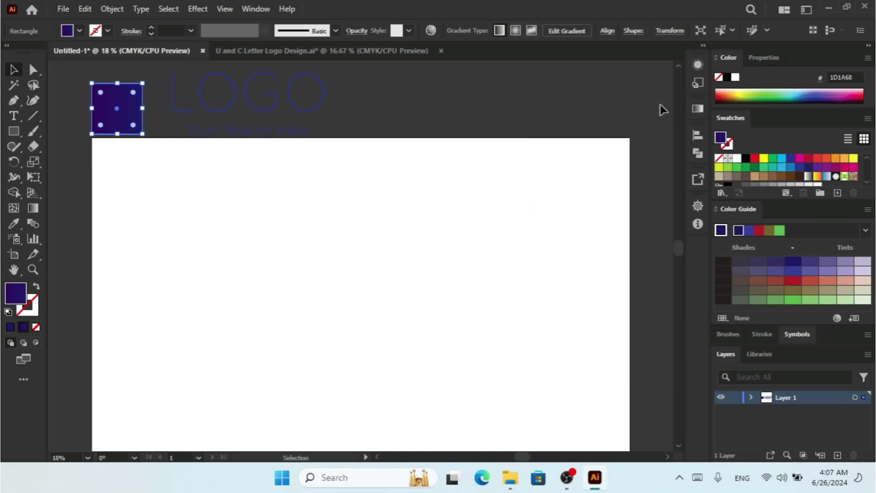
Step: Deselect the gradient square and show the document grid
left_click(678, 443)
left_click(679, 444)
left_click(301, 239)
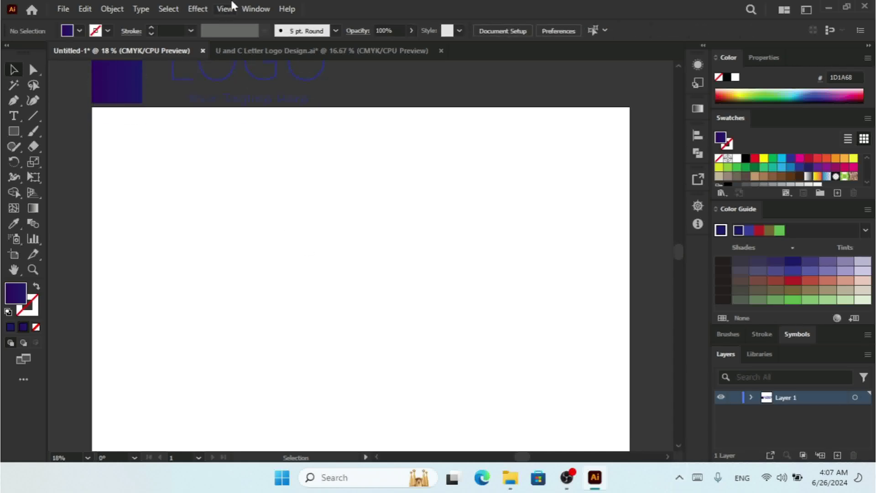
left_click(227, 9)
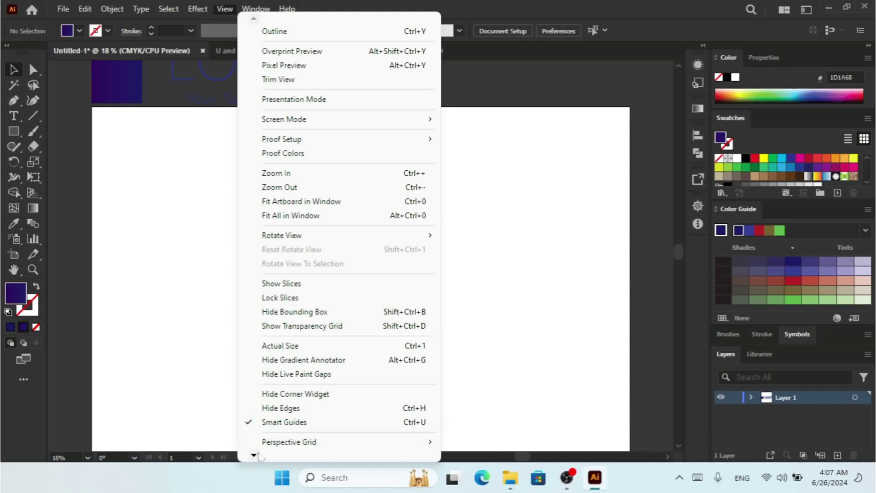
mouse_move(254, 455)
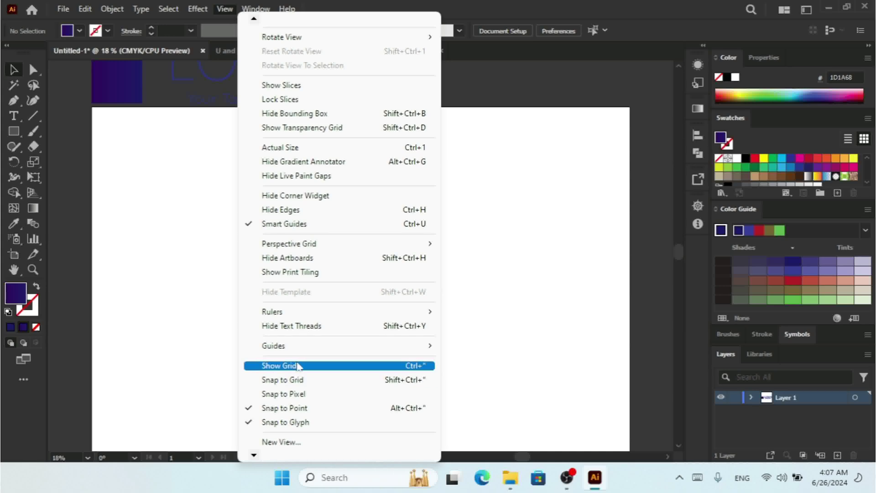
left_click(296, 366)
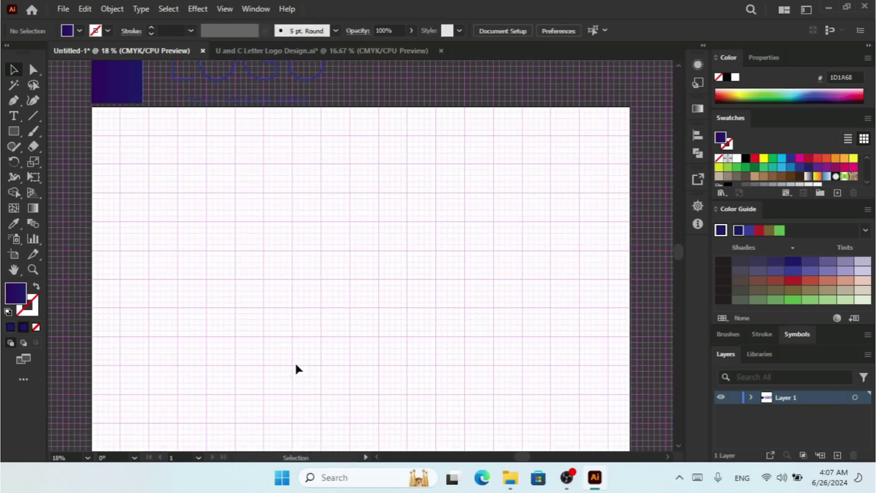
Step: Draw a straight vertical line about ten major grid squares tall on the artboard with the Pen tool
left_click(13, 101)
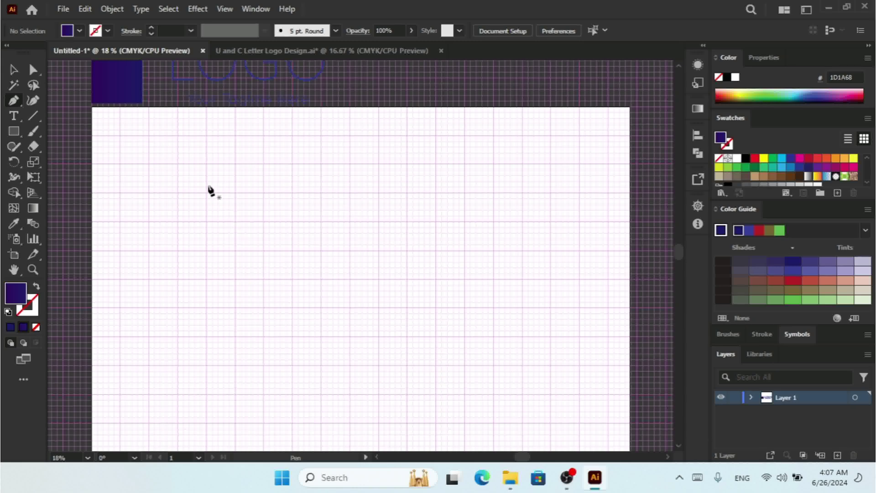
left_click(204, 135)
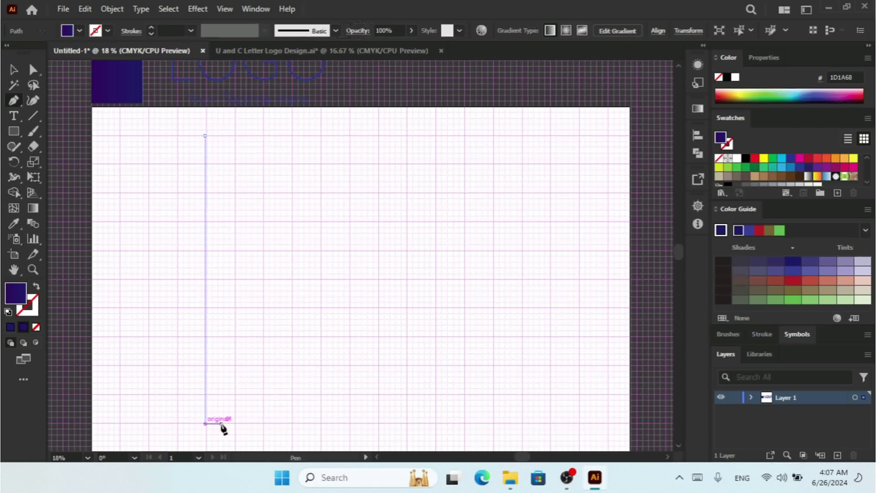
left_click(205, 423)
left_click(13, 69)
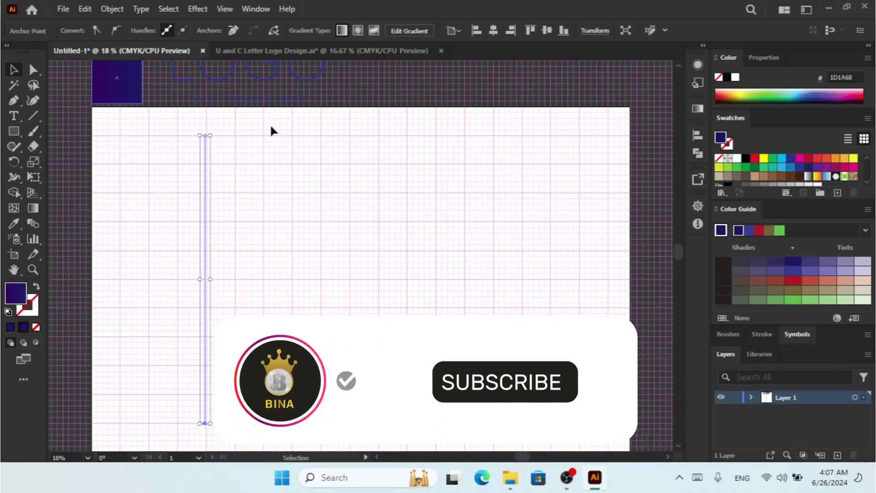
Step: Copy the vertical line about one major grid square to the right, repeating the copy to make eleven evenly spaced lines
left_click_drag(258, 183, 157, 267)
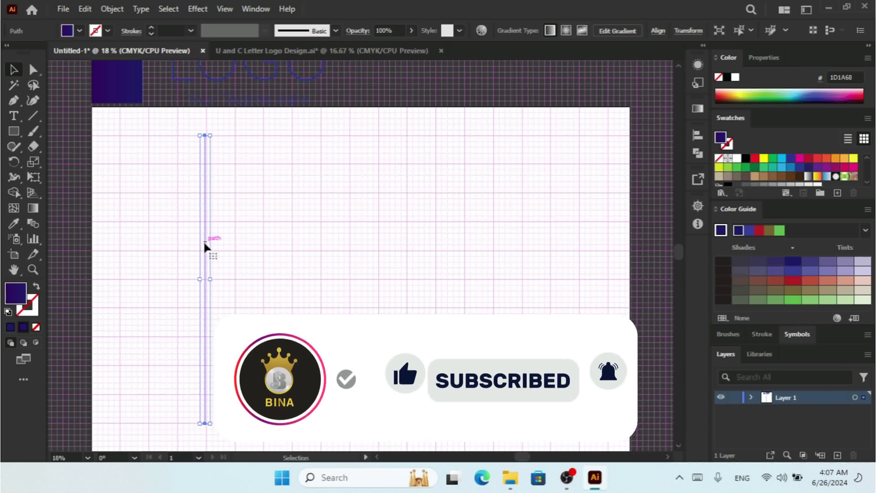
left_click_drag(211, 243, 235, 240)
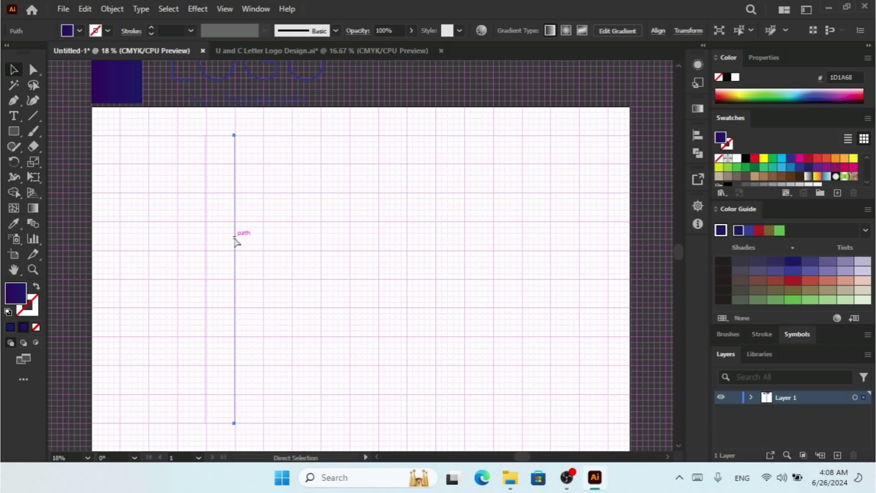
key("ctrl+d")
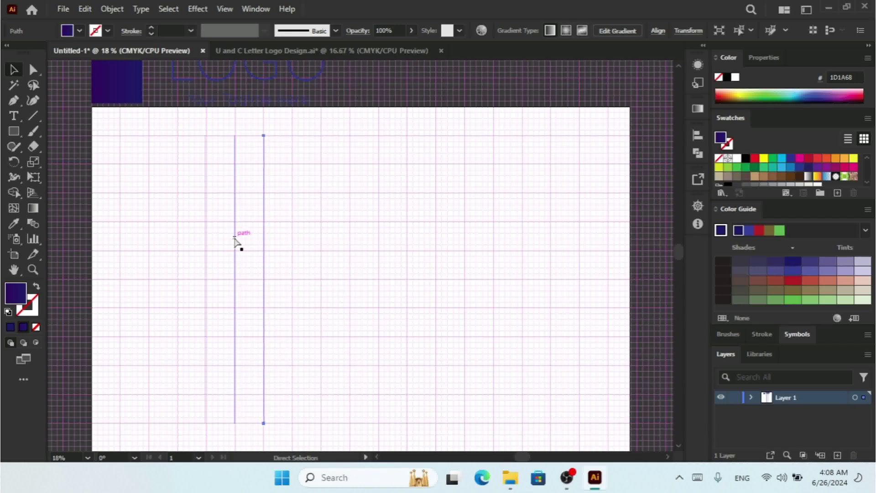
key("ctrl+d")
key("ctrl+d")
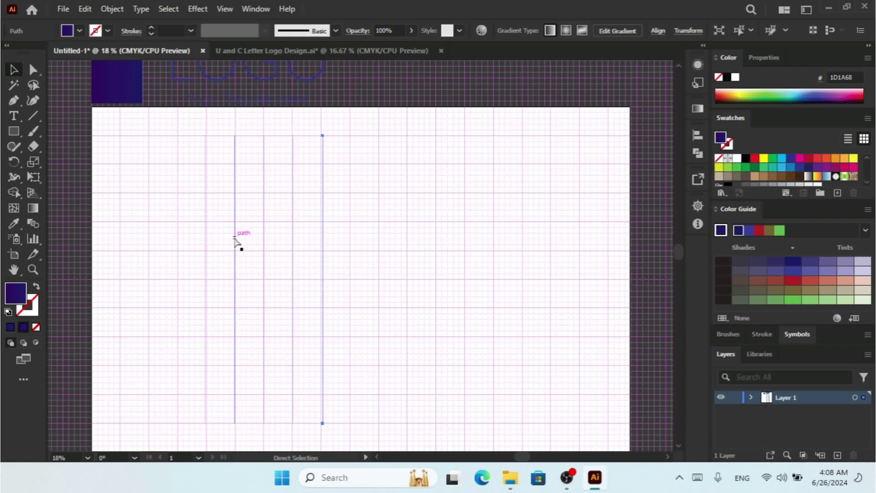
key("ctrl+d")
key("ctrl+d")
key("ctrl+d")
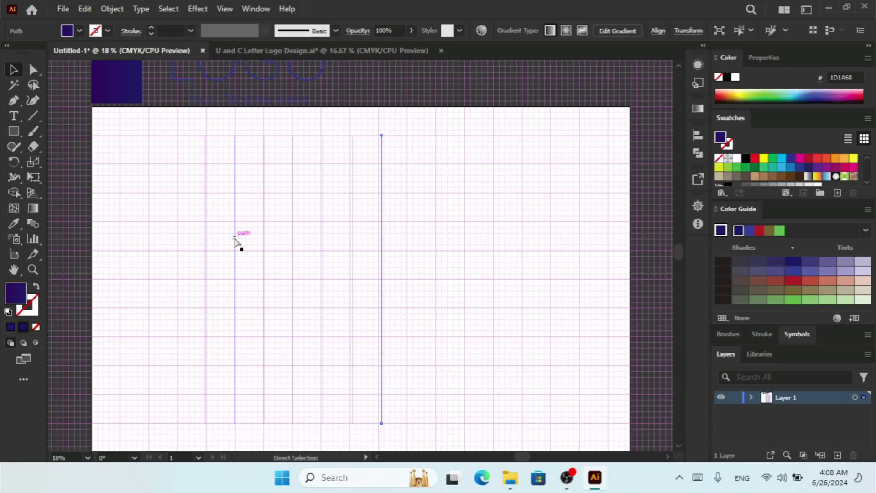
key("ctrl+d")
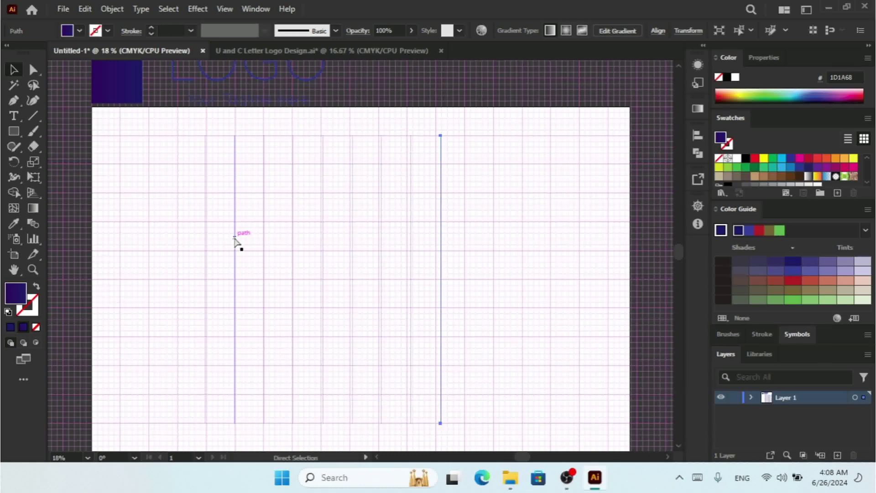
key("ctrl+d")
key("ctrl+d")
key("v")
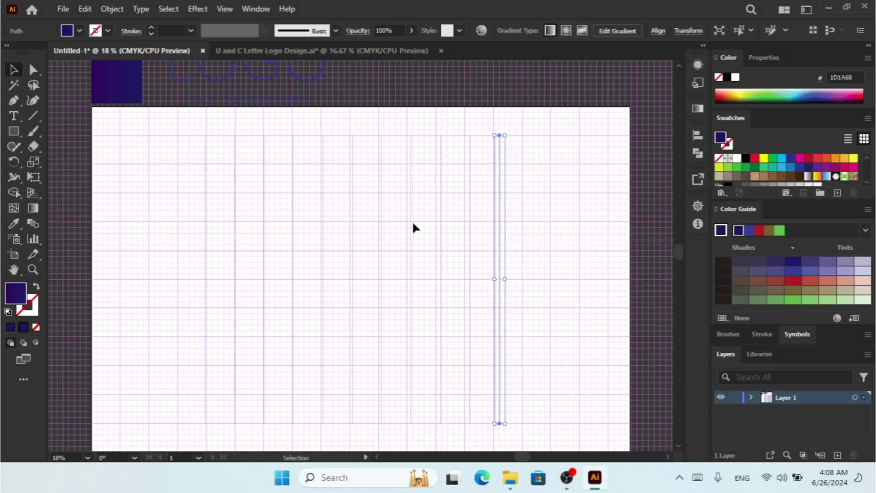
Step: Group all eleven vertical lines and hide the document grid
left_click_drag(591, 195, 215, 313)
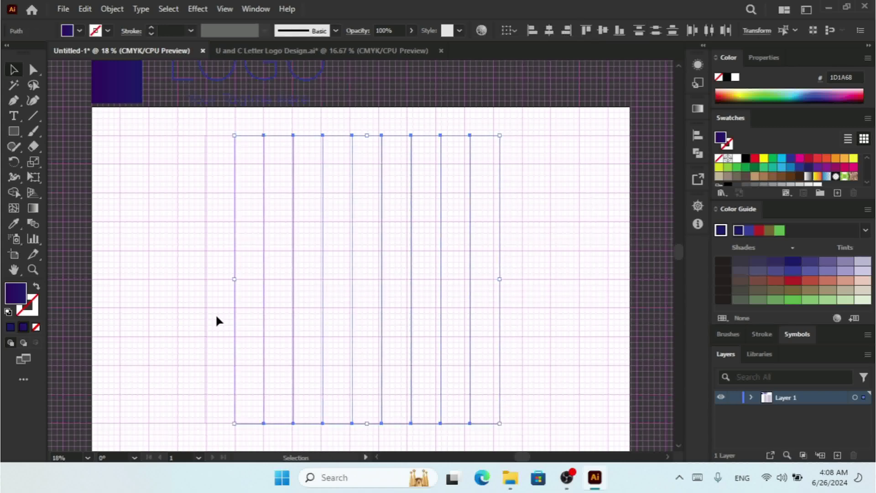
left_click_drag(125, 206, 420, 292)
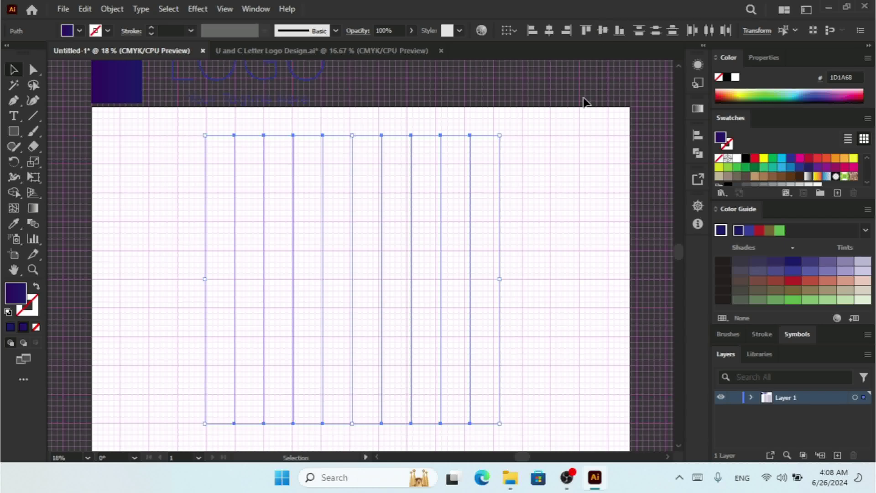
key("a")
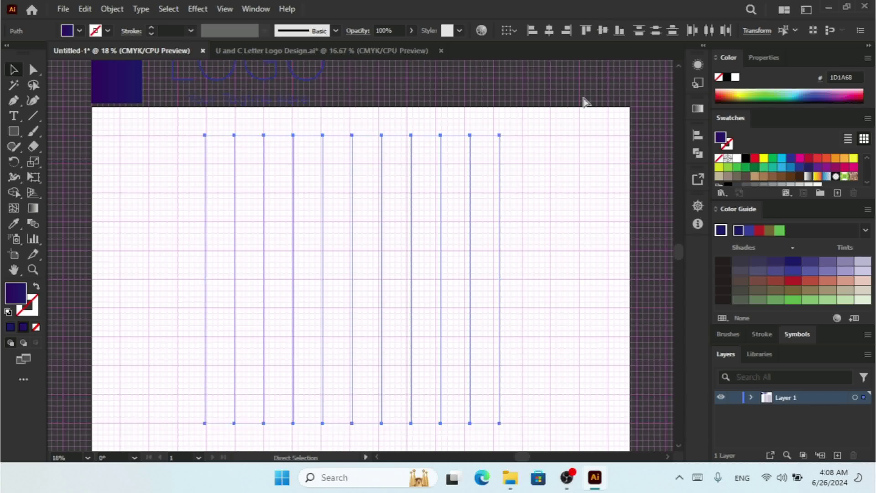
key("v")
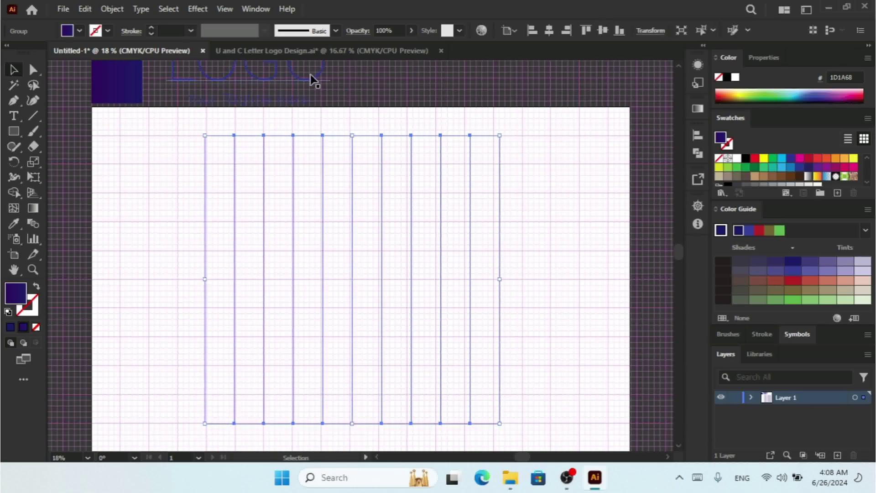
left_click(221, 8)
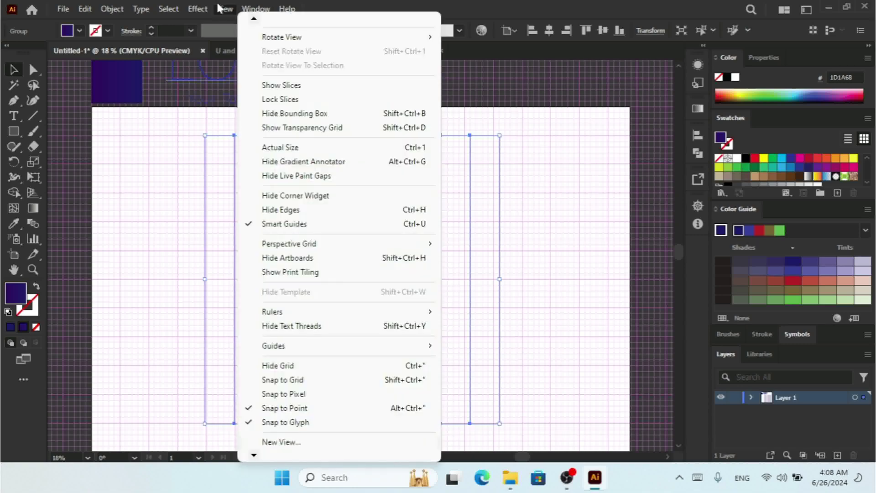
left_click(316, 366)
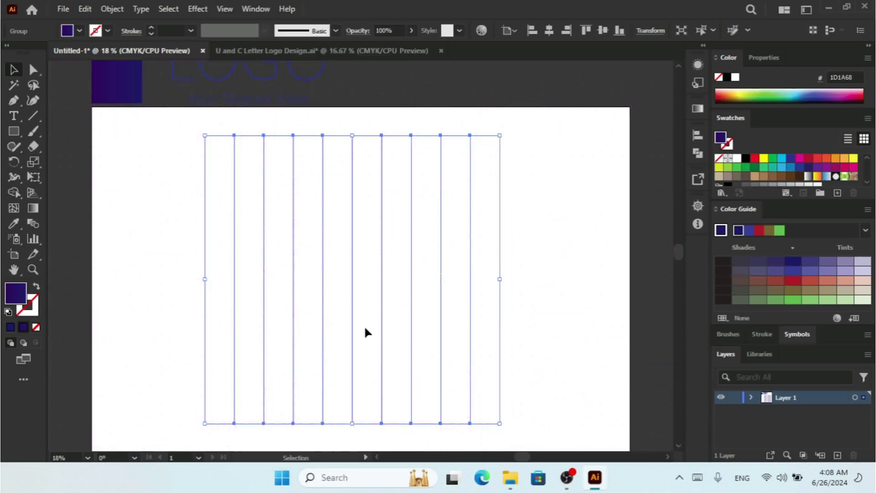
Step: Copy the group of vertical lines and paste it in place
left_click(85, 9)
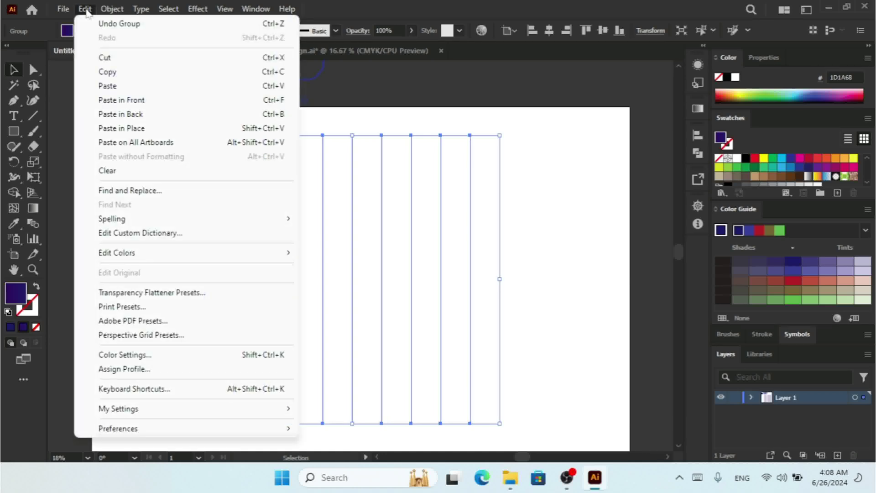
left_click(117, 74)
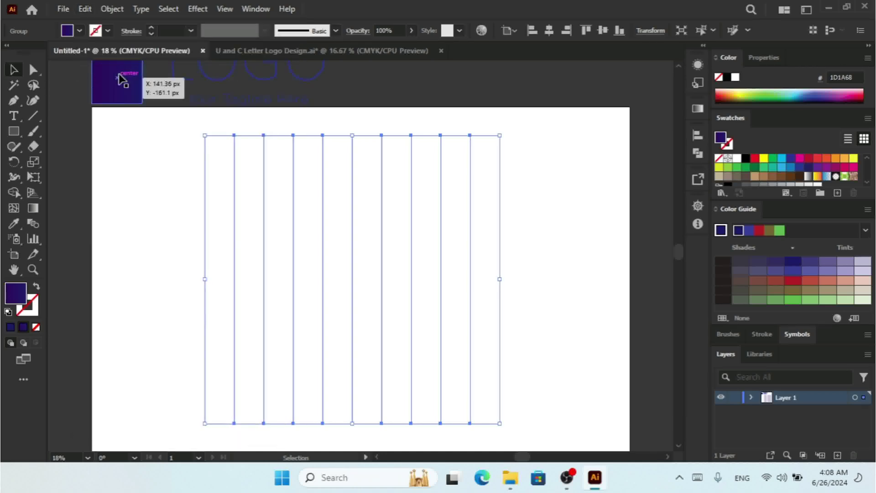
left_click(85, 9)
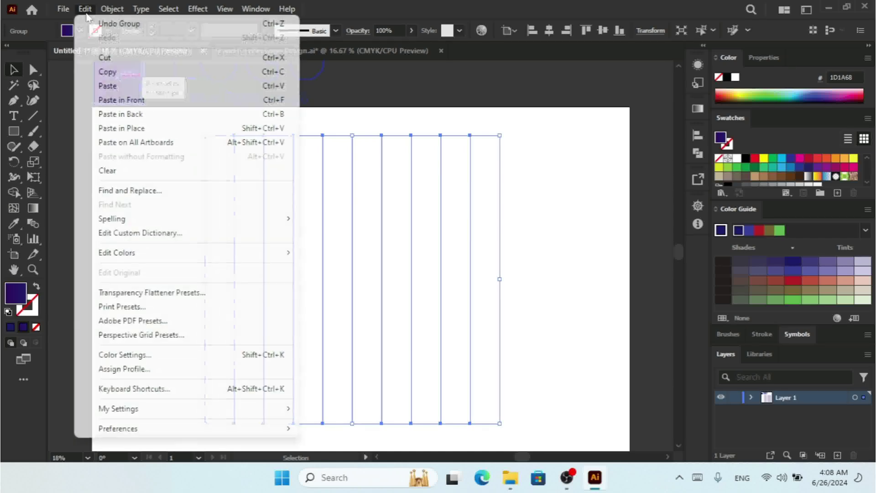
left_click(122, 129)
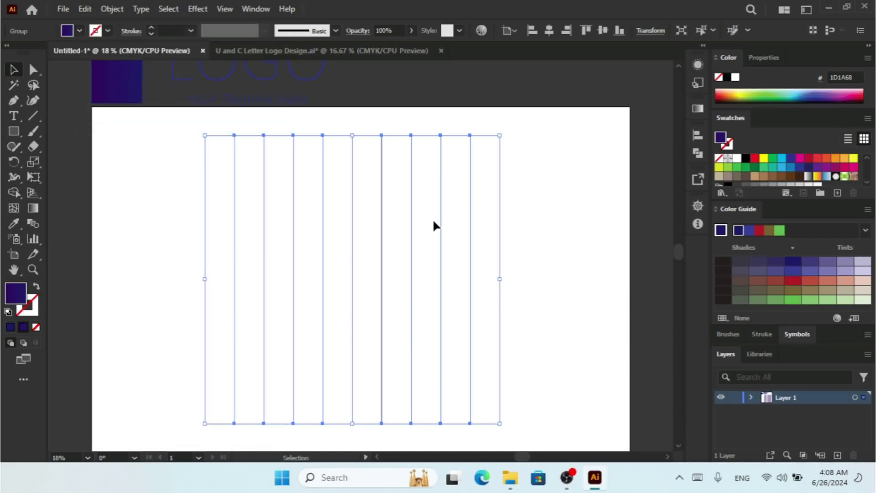
Step: Rotate the pasted group of vertical lines by 60°
right_click(406, 235)
mouse_move(511, 382)
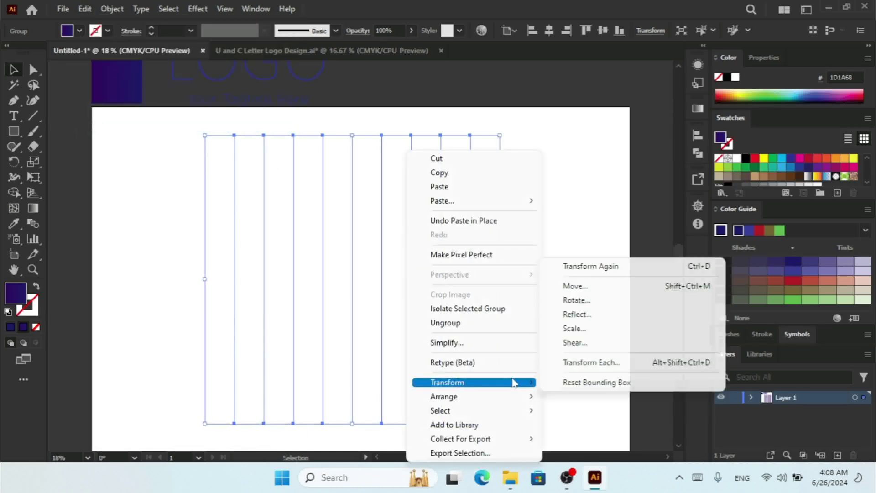
left_click(589, 300)
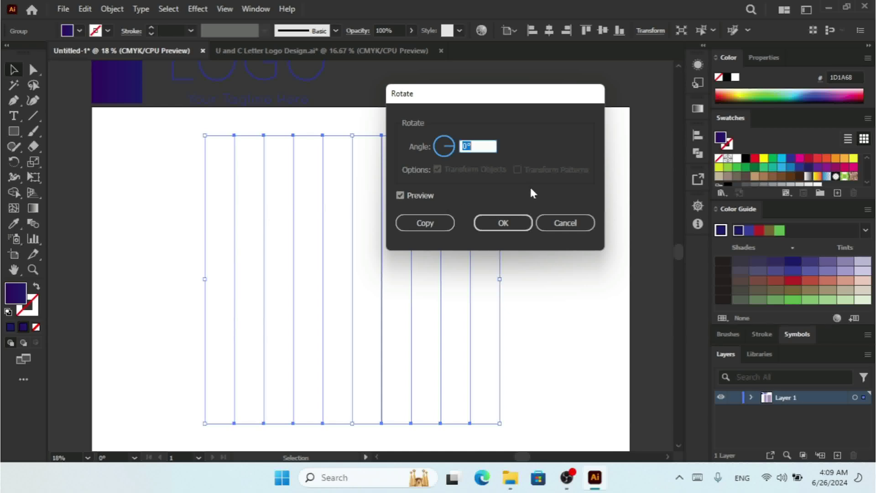
type("60")
left_click(503, 223)
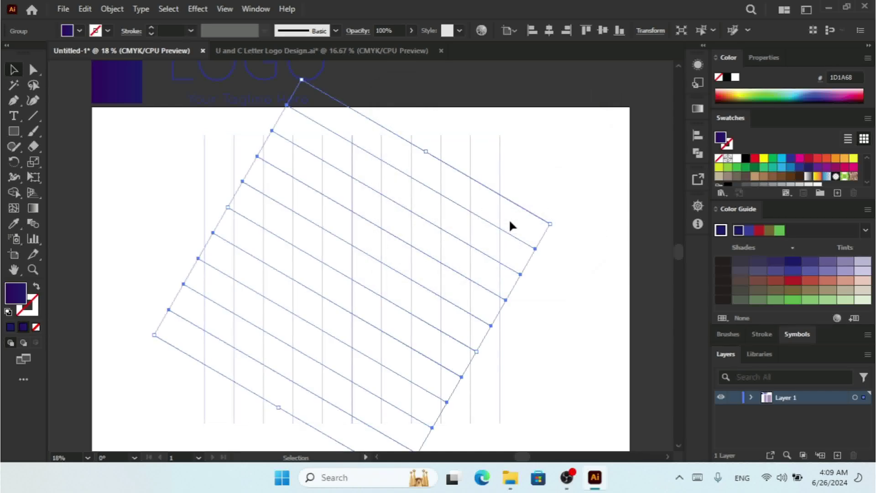
Step: Copy the rotated group of lines and paste it in place
left_click(86, 9)
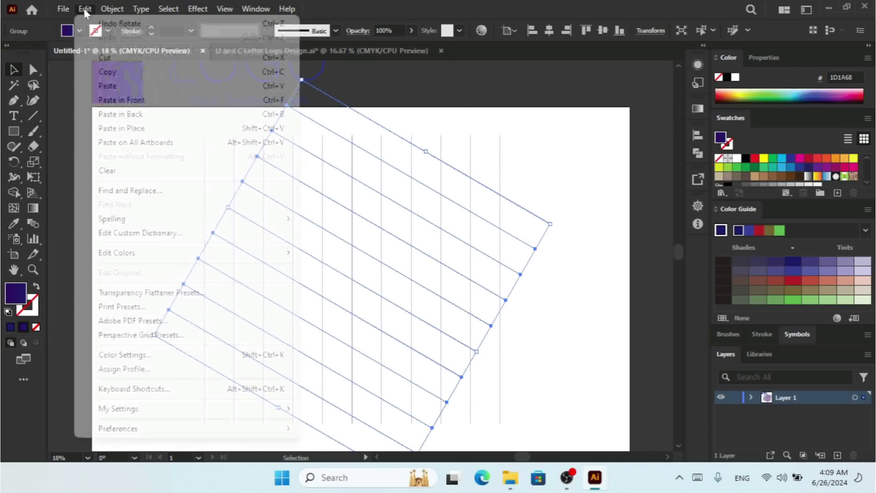
left_click(108, 72)
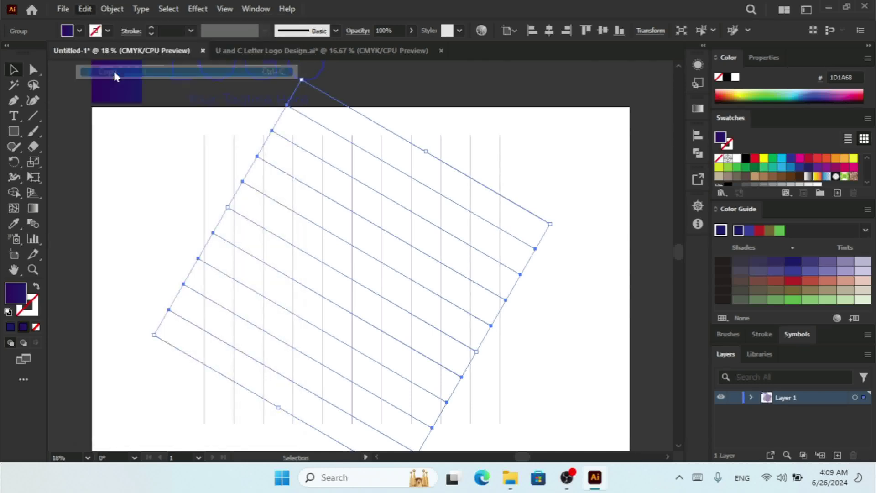
left_click(85, 10)
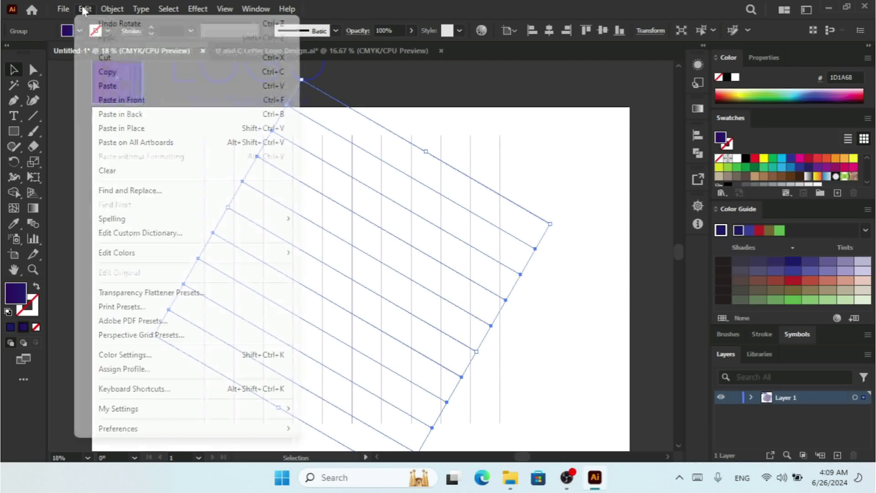
left_click(134, 129)
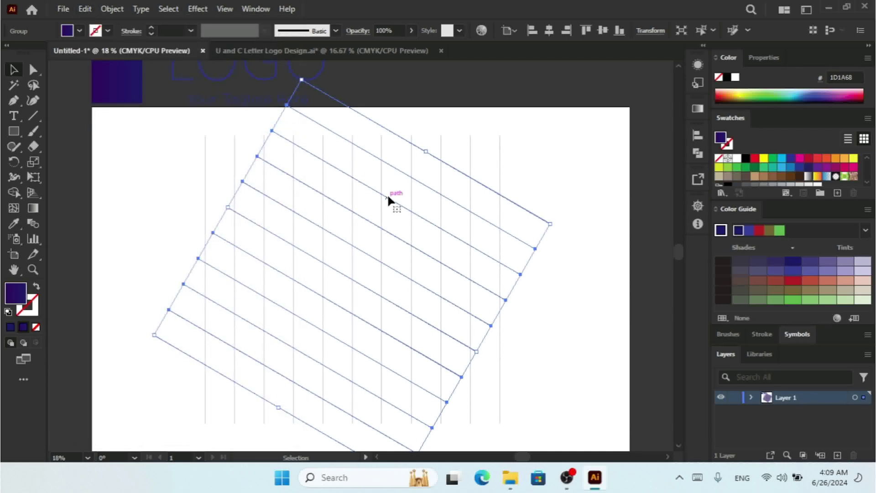
Step: Reflect the pasted diagonal lines across the vertical axis and select all three sets of grid lines
right_click(413, 196)
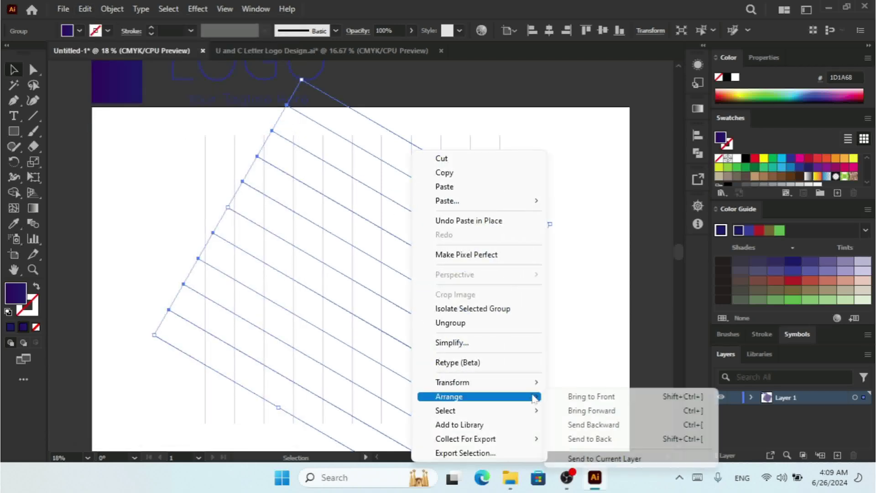
mouse_move(518, 383)
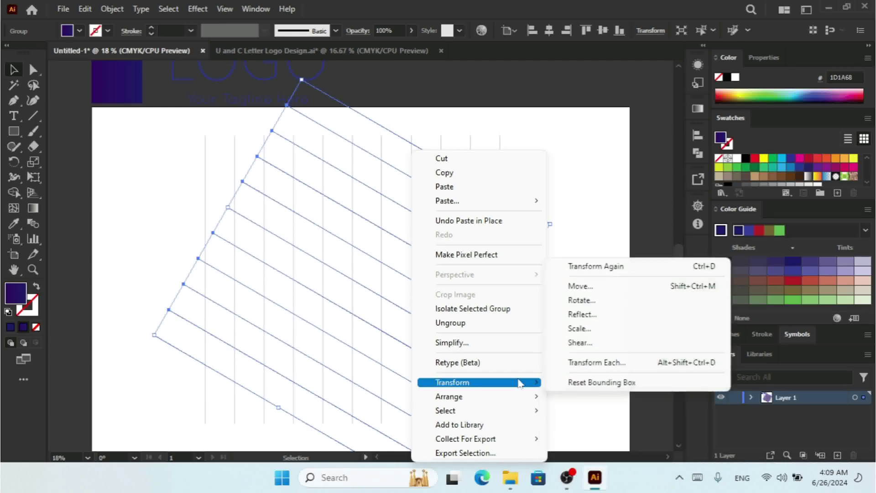
left_click(592, 314)
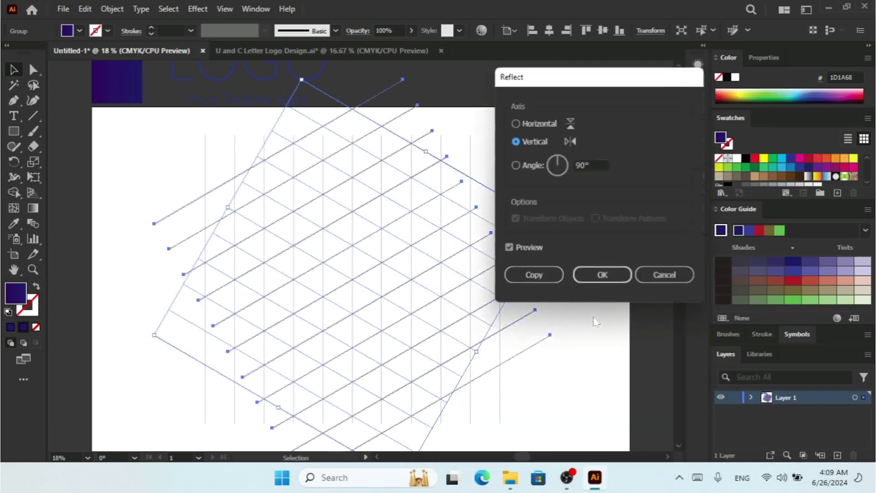
left_click(603, 275)
left_click_drag(567, 169, 76, 395)
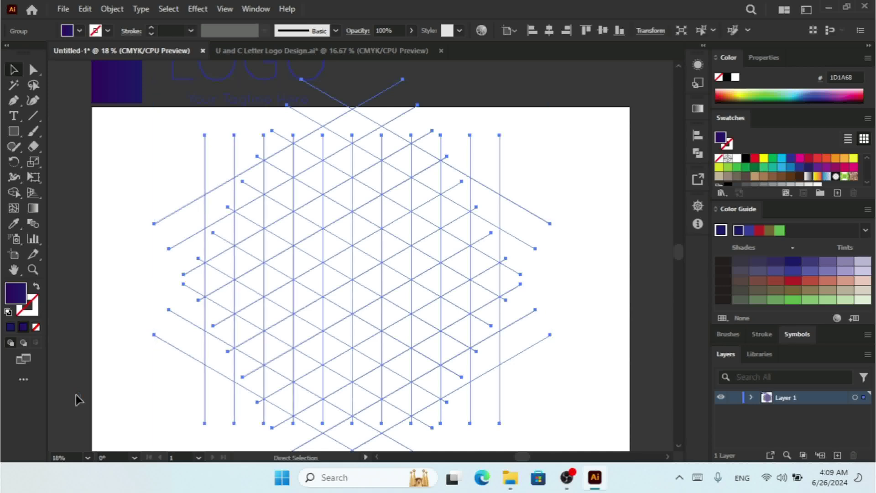
key("v")
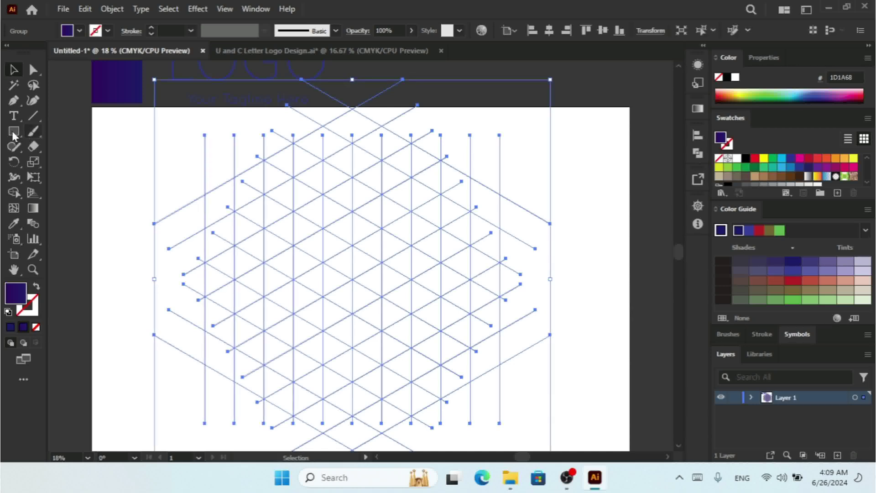
Step: Create a six-sided polygon with a 50 px radius near the artboard's upper-left corner
right_click(14, 132)
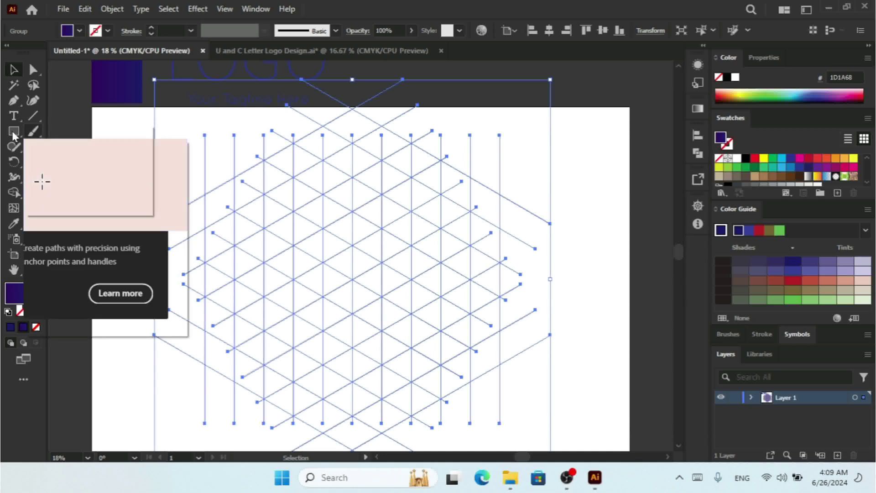
left_click(68, 178)
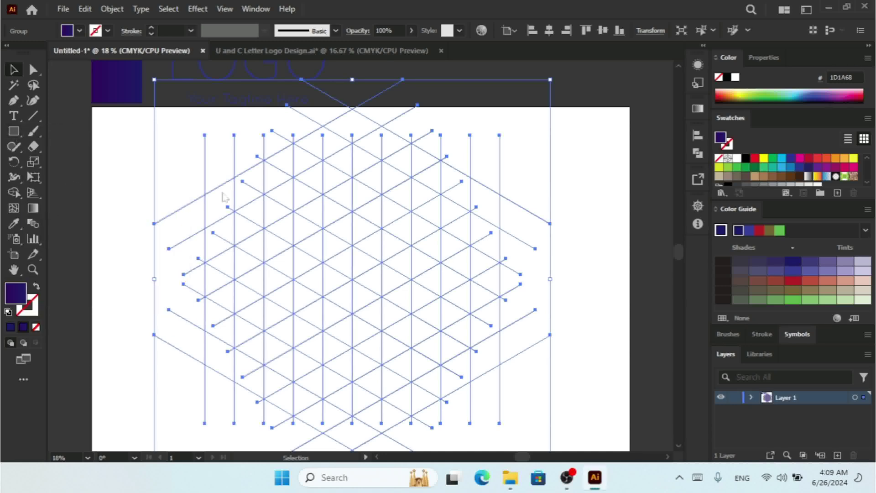
left_click(138, 163)
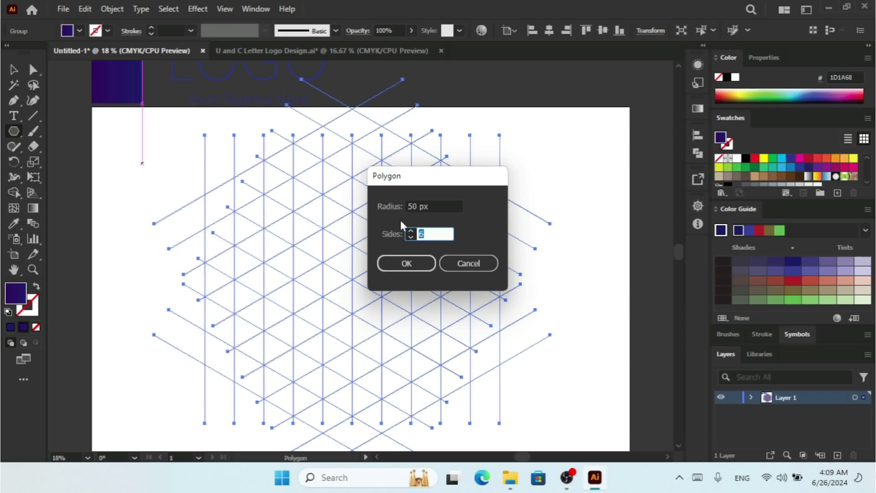
left_click(406, 263)
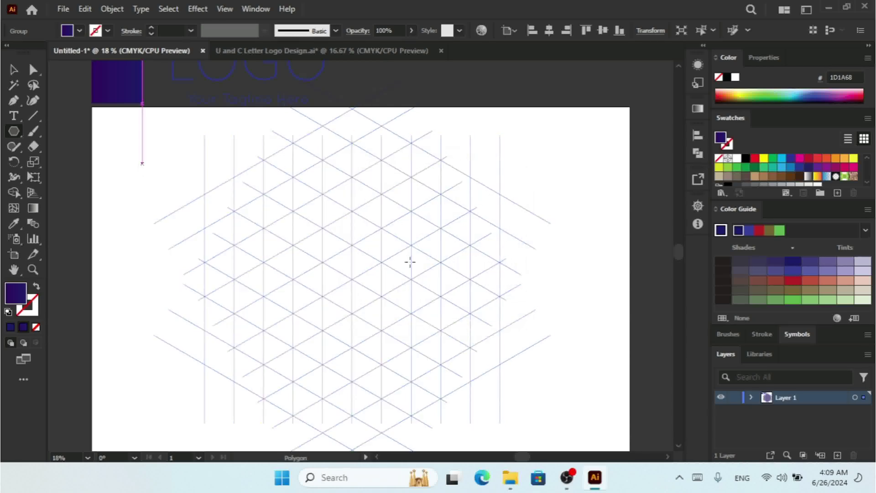
Step: Enlarge the hexagon to roughly six or seven grid columns wide and move it over the middle of the grid
left_click(14, 70)
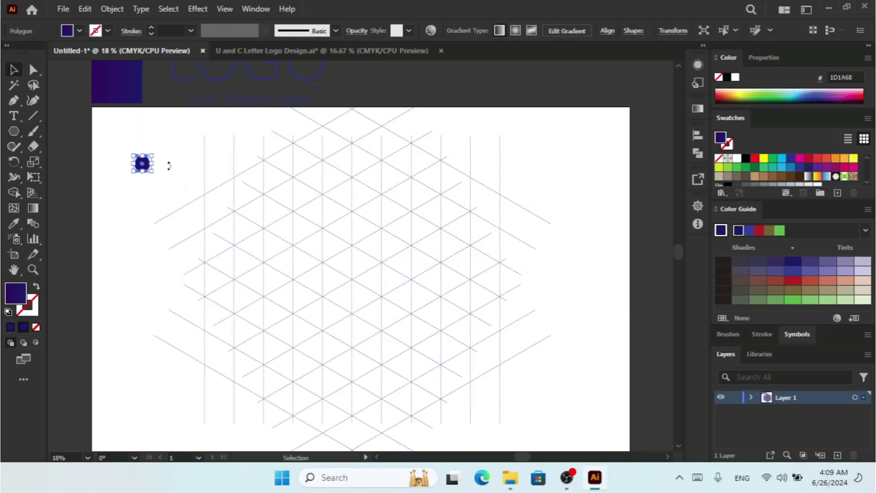
left_click_drag(153, 172, 252, 264)
left_click_drag(178, 132, 363, 234)
Step: Rotate the hexagon by 90° so that it stands on a corner
right_click(364, 235)
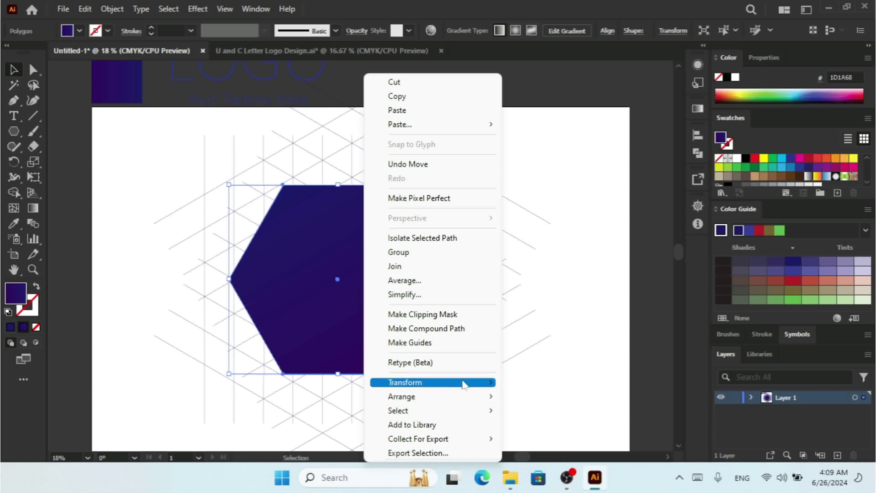
mouse_move(462, 382)
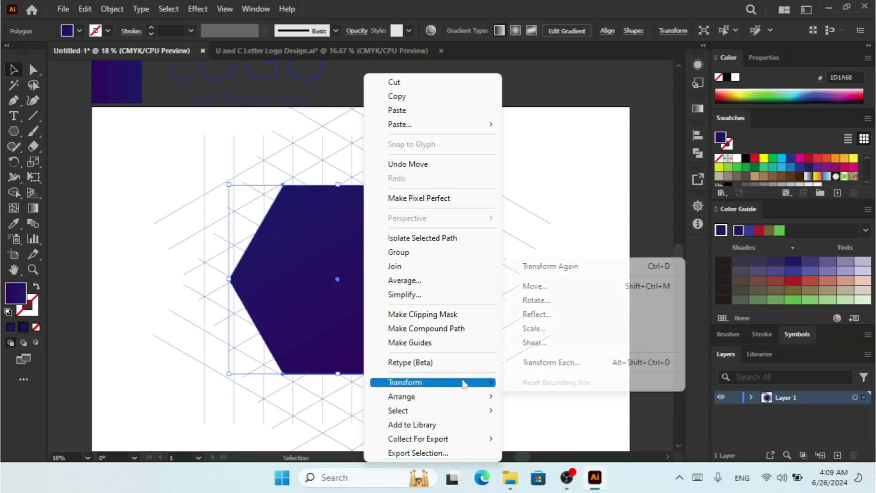
left_click(552, 301)
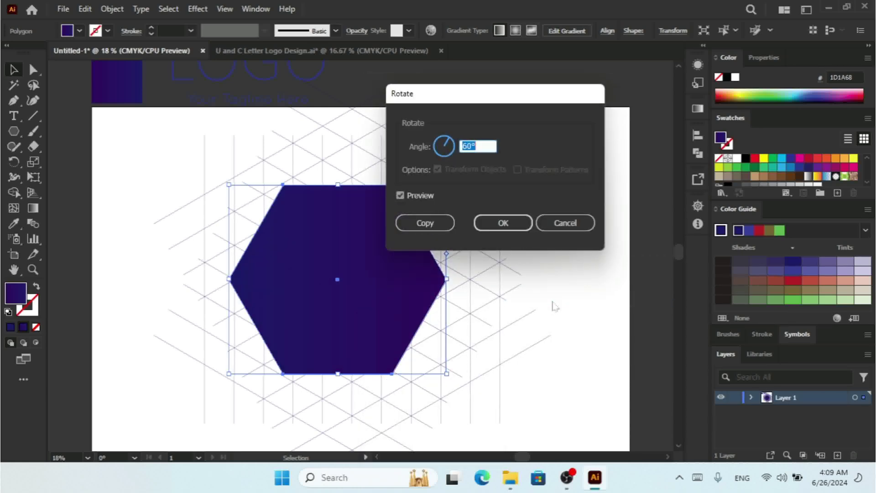
type("90")
key("Return")
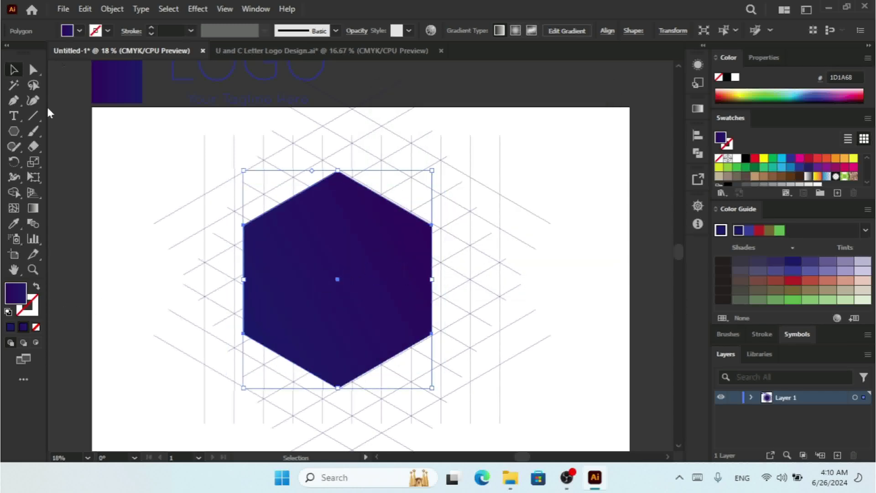
Step: Remove the hexagon's fill, give it a black stroke and deselect it
left_click(80, 30)
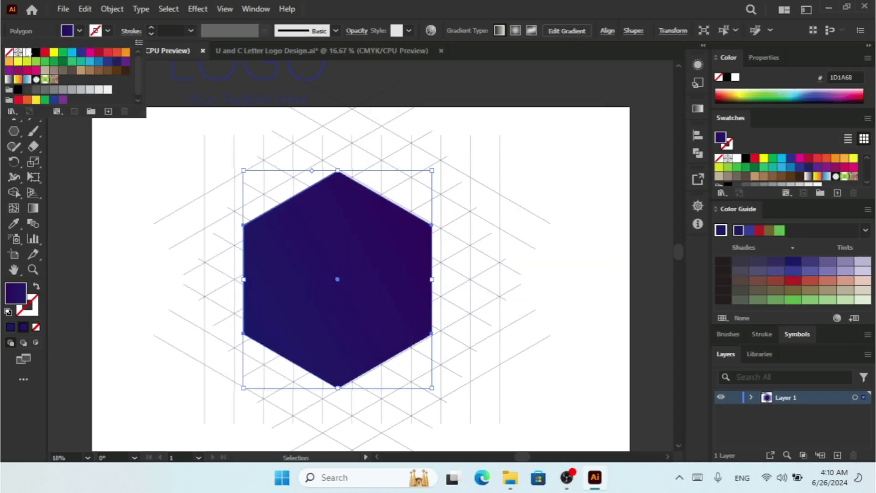
left_click(9, 52)
left_click(106, 29)
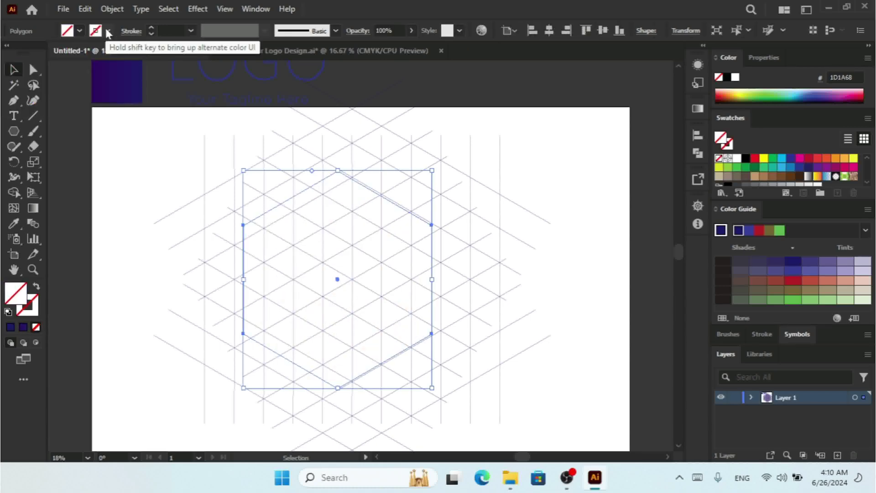
left_click(107, 30)
left_click(36, 52)
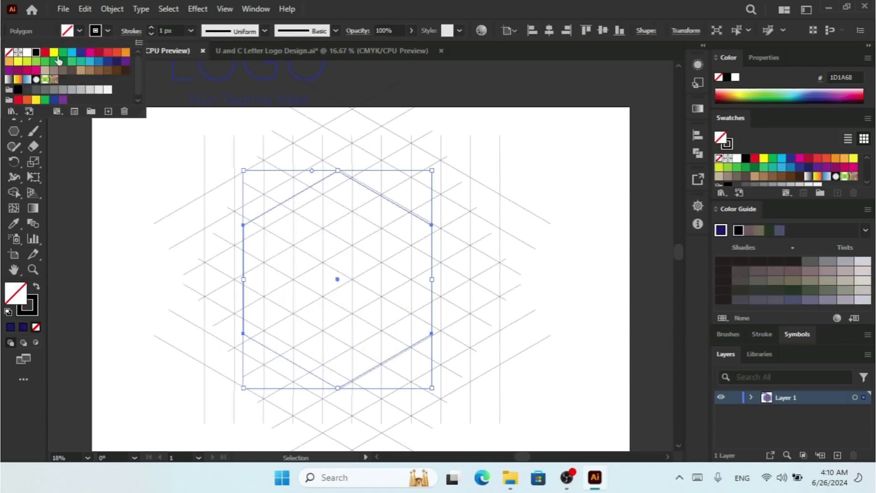
left_click(555, 159)
left_click(549, 178)
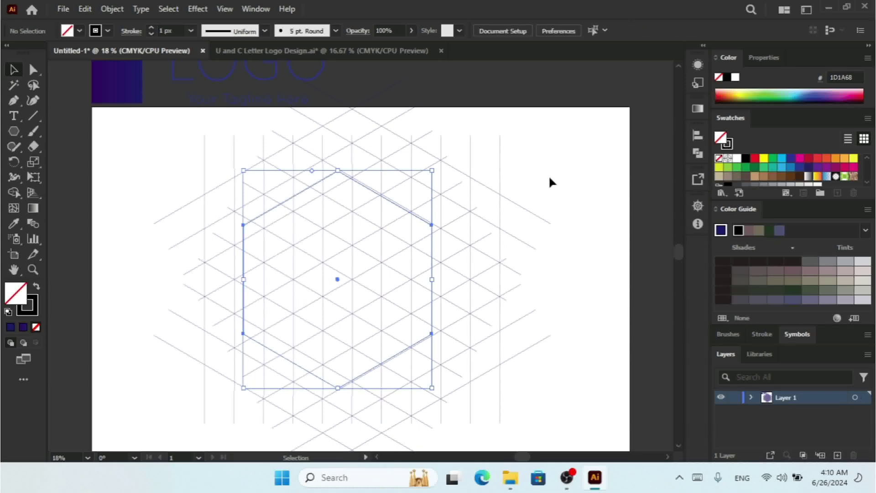
Step: Select the hexagon together with the grid lines and align them on their horizontal centers
left_click_drag(560, 179, 212, 346)
left_click(549, 30)
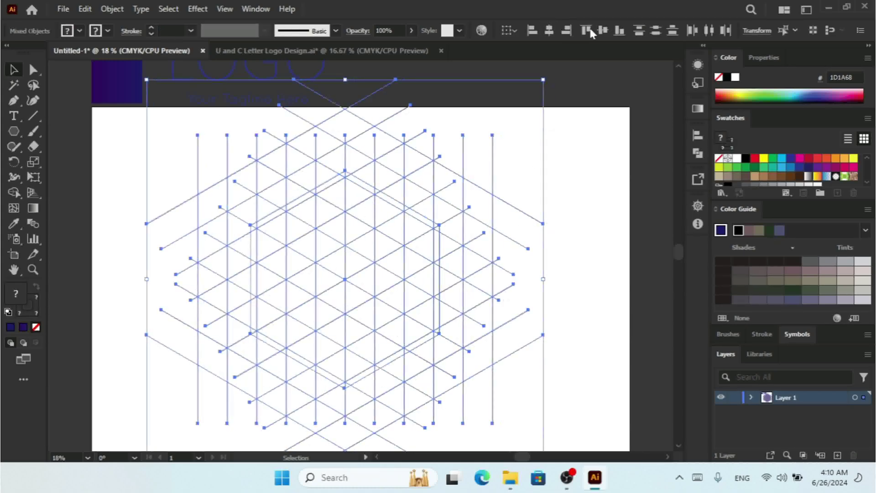
left_click(598, 230)
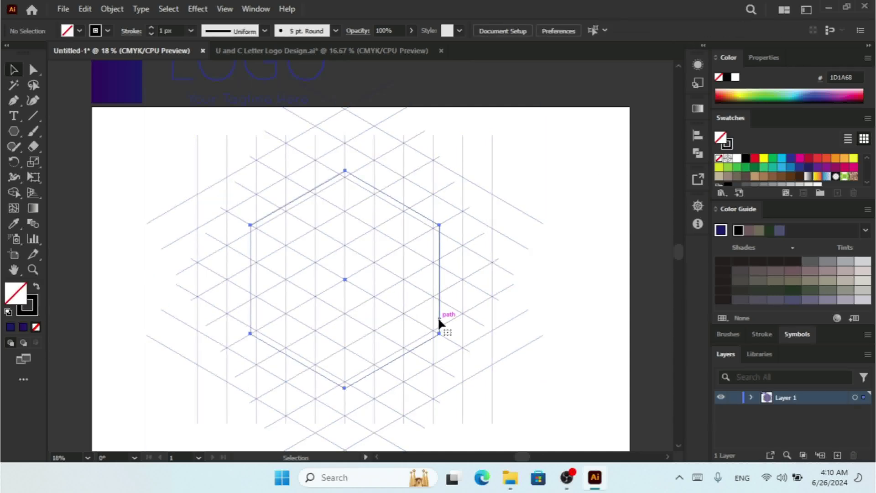
Step: Scale the hexagon down around its center to span exactly six grid columns and check its fit in outline view
left_click(438, 322)
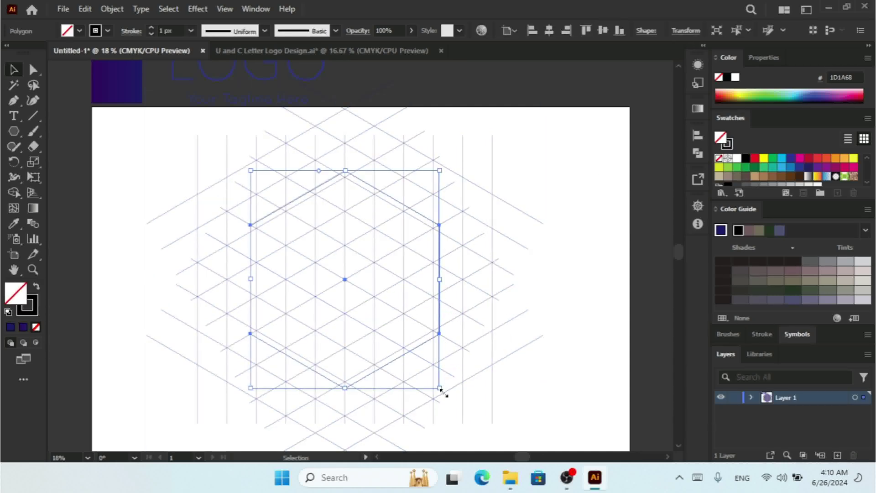
mouse_move(440, 389)
left_mouse_down()
mouse_move(453, 404)
mouse_move(443, 382)
left_mouse_up()
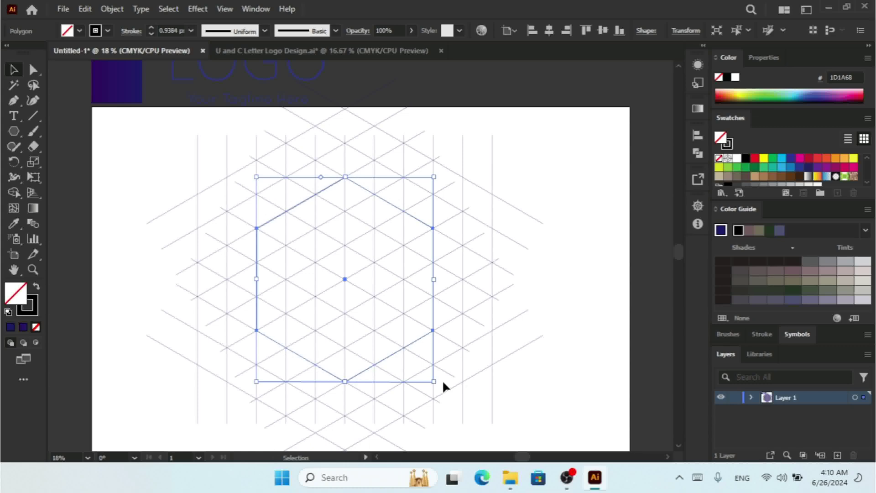
key("ctrl+plus")
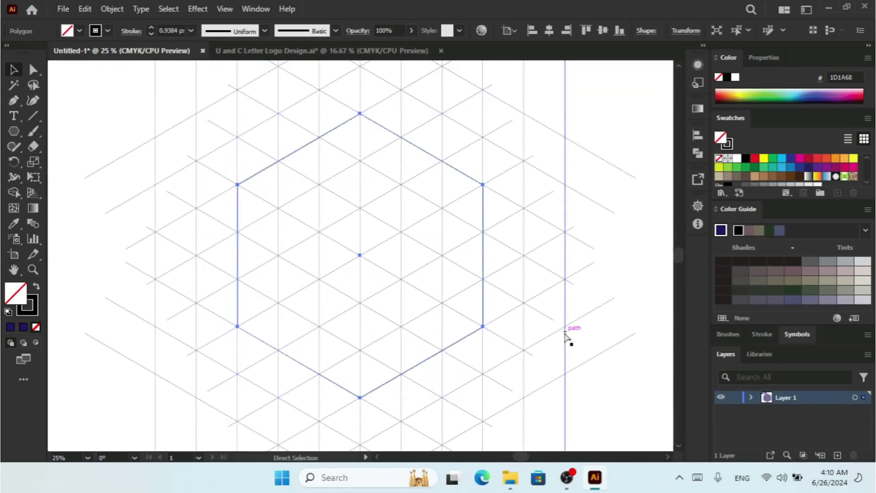
key("ctrl+y")
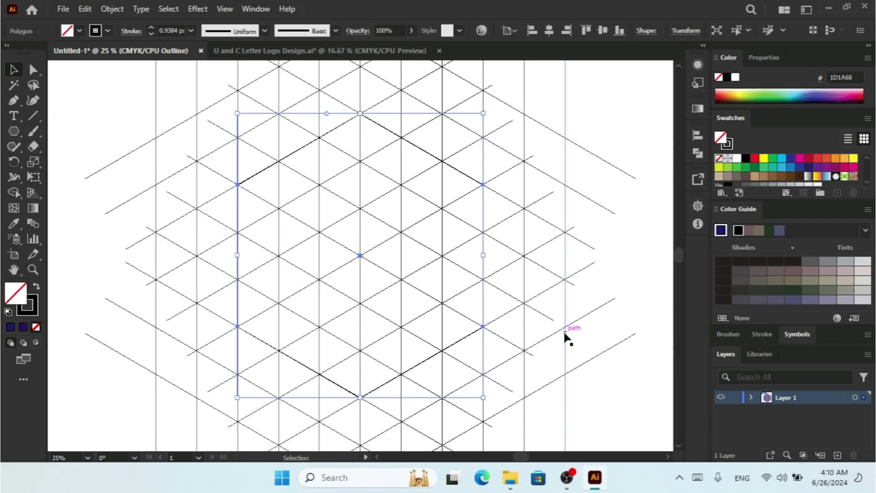
key("ctrl+y")
Step: Return from outline view to preview and set the hexagon's stroke weight to 1 px
left_click(613, 119)
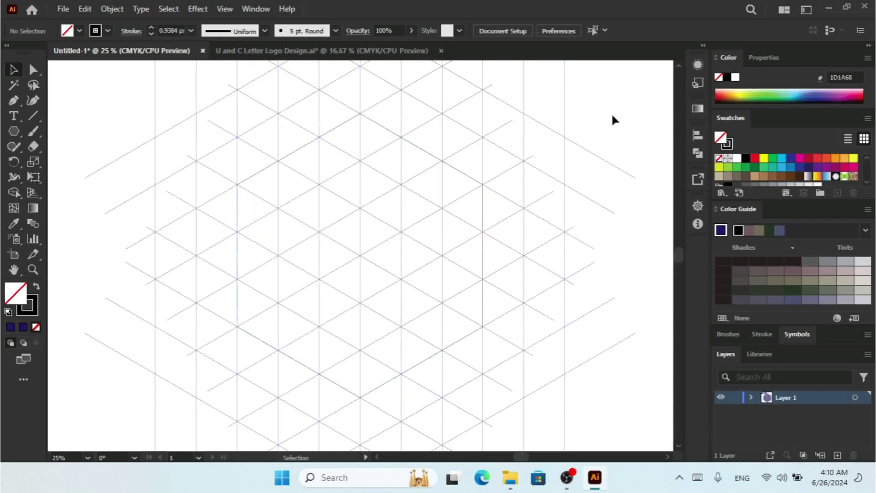
left_click_drag(612, 116, 145, 371)
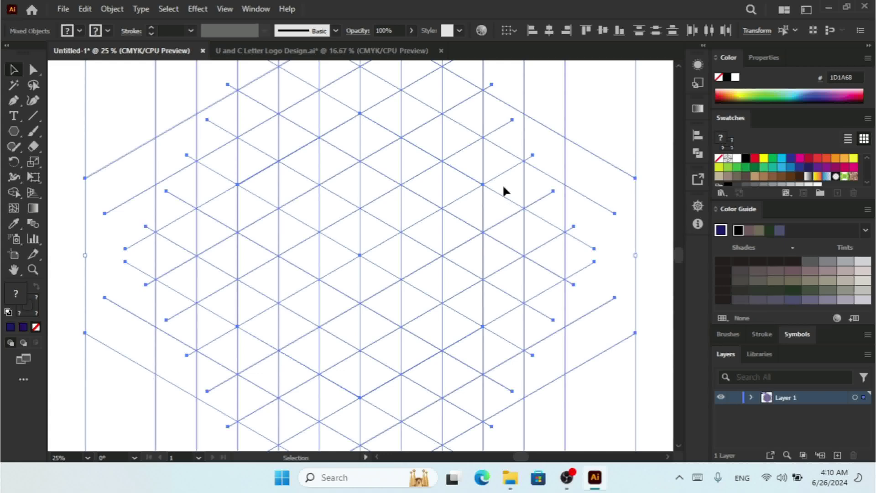
left_click(612, 121)
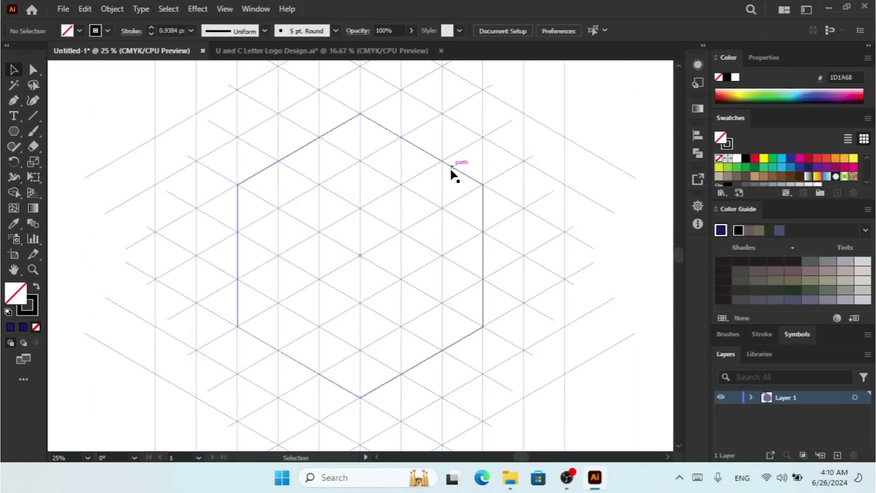
left_click(446, 165)
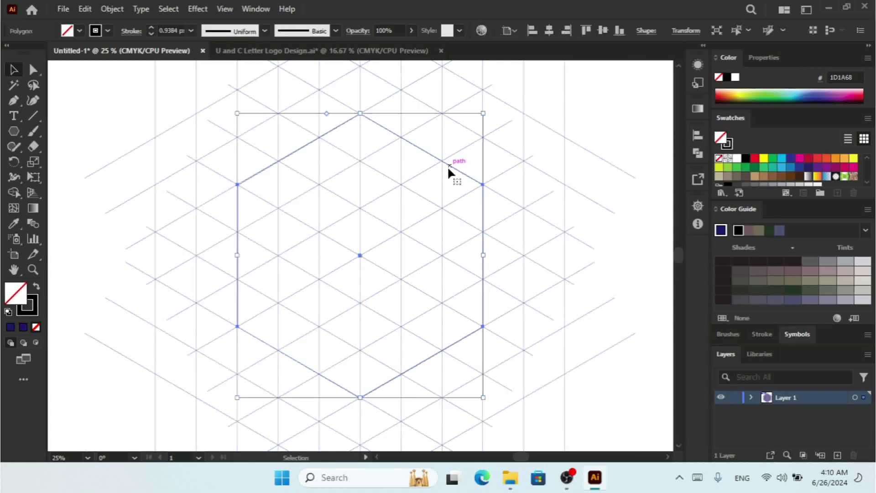
left_click(151, 28)
left_click(625, 125)
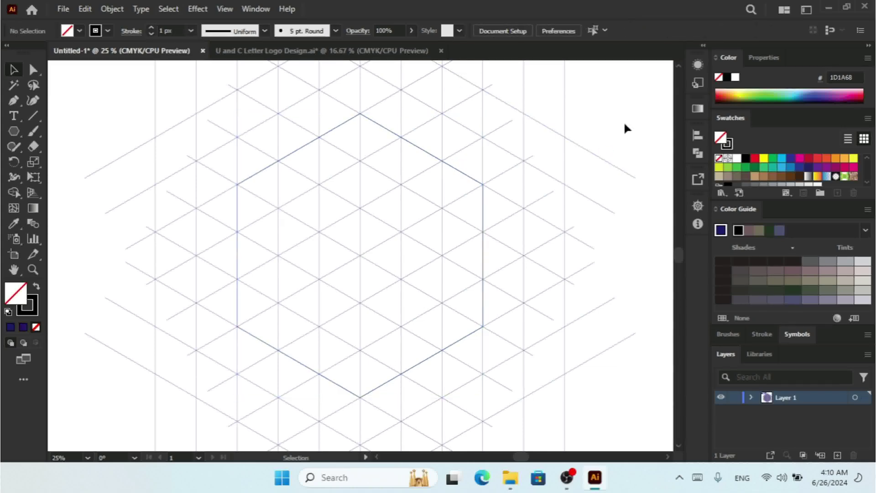
Step: Select the hexagon with all grid lines and set up the Shape Builder tool with a black fill and no stroke
left_click_drag(625, 127, 180, 377)
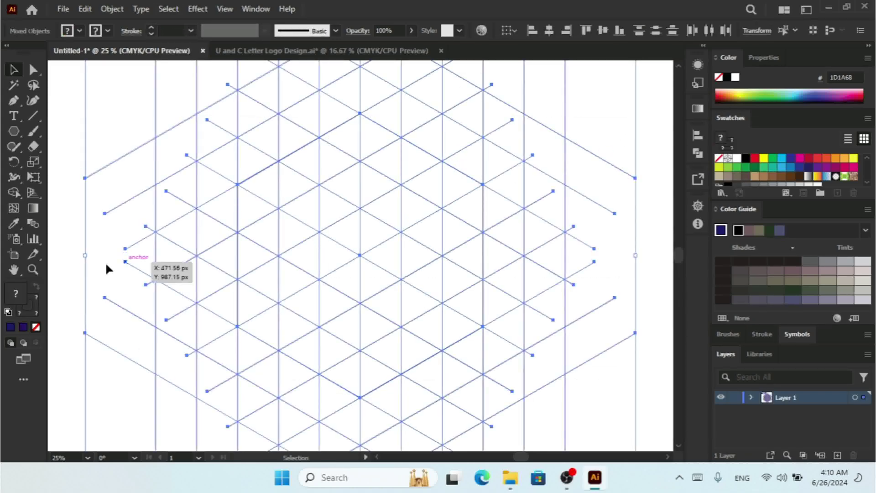
left_click(14, 193)
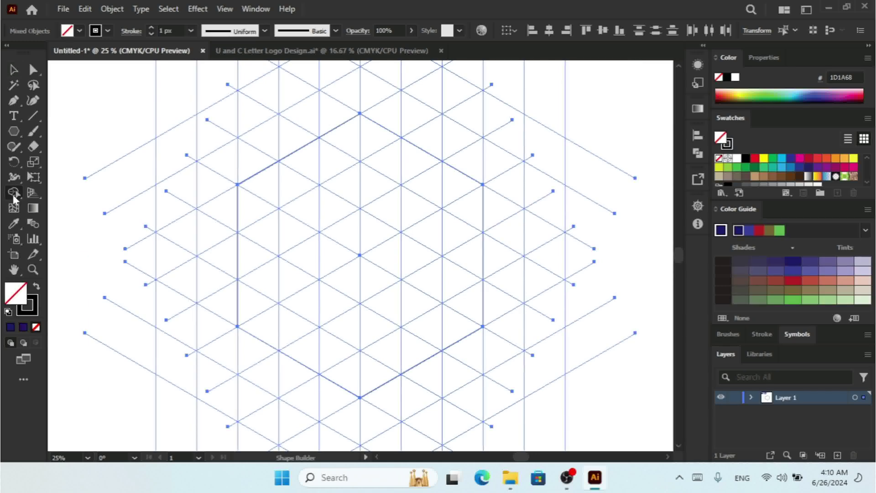
left_click(80, 31)
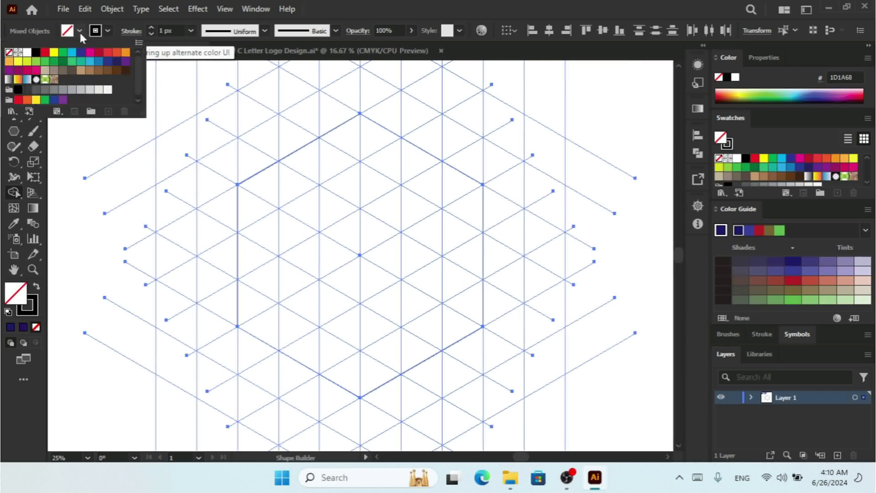
left_click(36, 52)
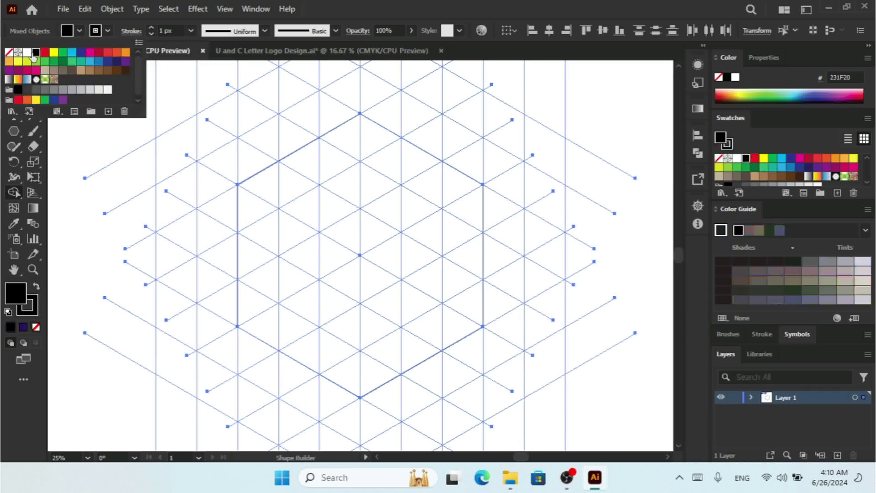
left_click(151, 34)
left_click(151, 34)
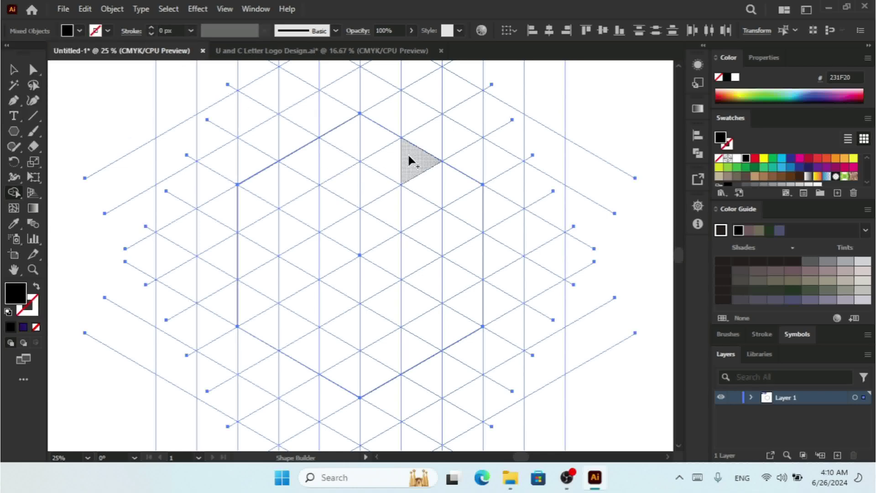
Step: Merge the grid cells along the hexagon's upper-left and left edges into one bent black band, one column wide
left_click_drag(366, 138, 342, 145)
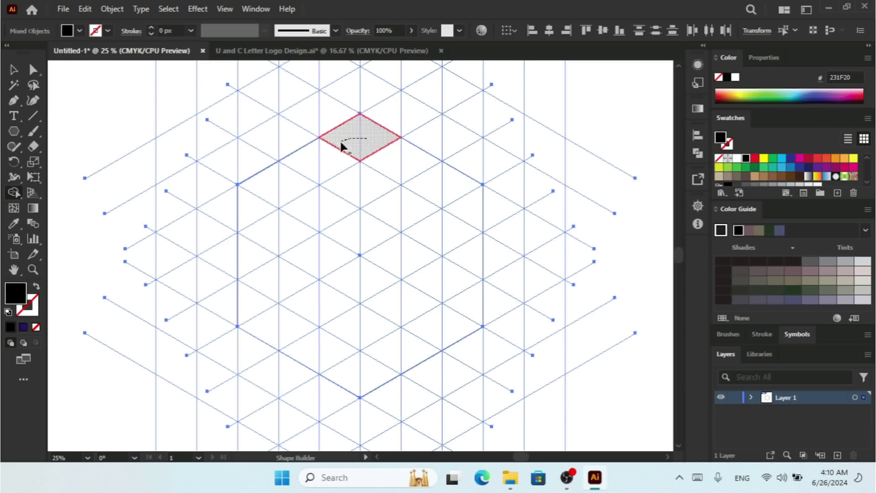
left_click_drag(290, 185, 274, 183)
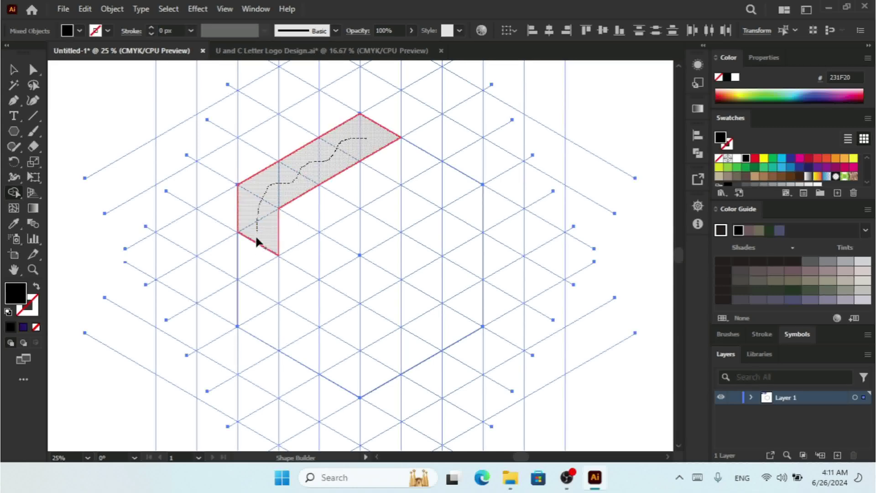
left_click_drag(261, 281, 258, 322)
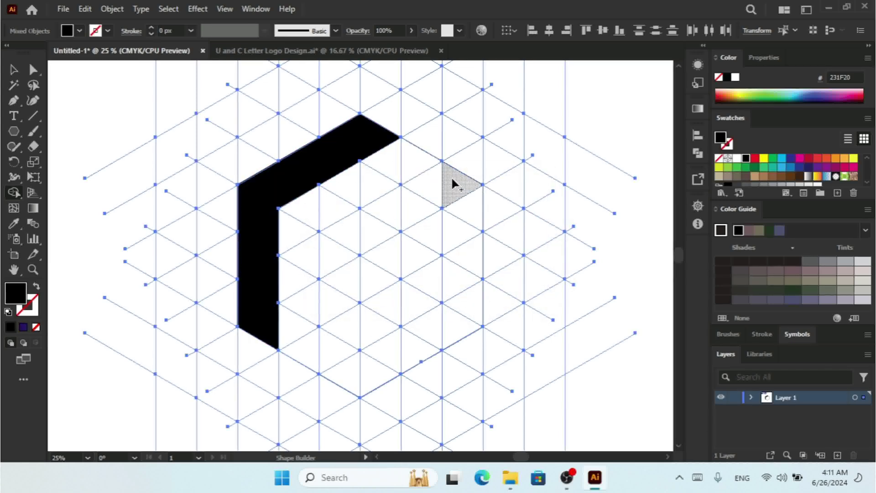
Step: Complete the black U and C shapes by merging cells into the inner diagonal bar, the central stem with lower-left foot, and the lower-right bar
left_click_drag(450, 179, 407, 206)
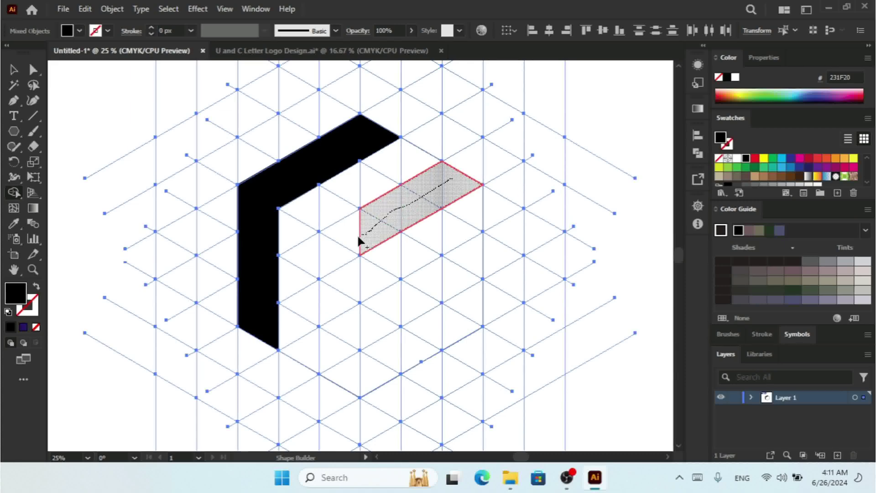
left_click_drag(359, 237, 351, 238)
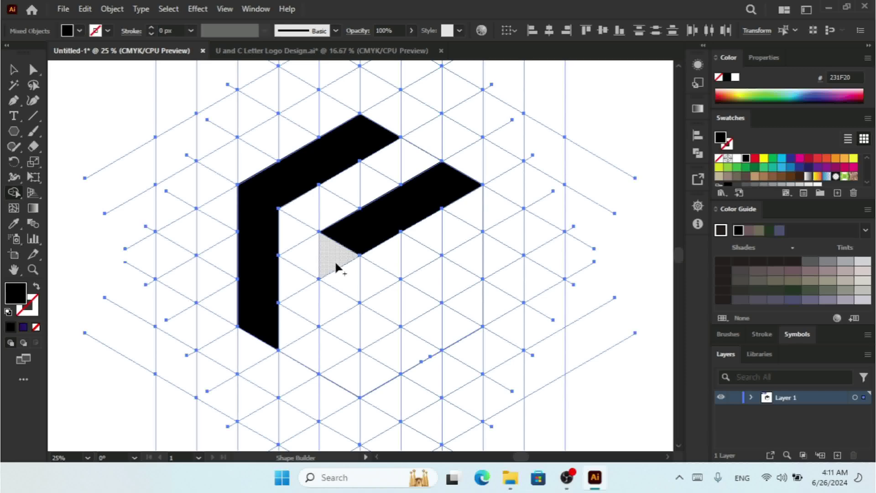
mouse_move(338, 260)
left_mouse_down()
mouse_move(345, 372)
mouse_move(282, 335)
left_mouse_up()
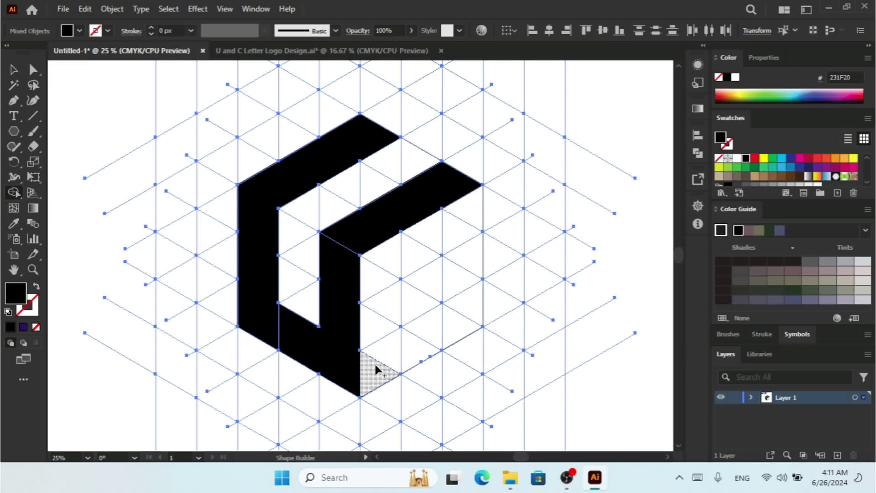
mouse_move(374, 362)
left_mouse_down()
mouse_move(391, 342)
mouse_move(466, 311)
left_mouse_up()
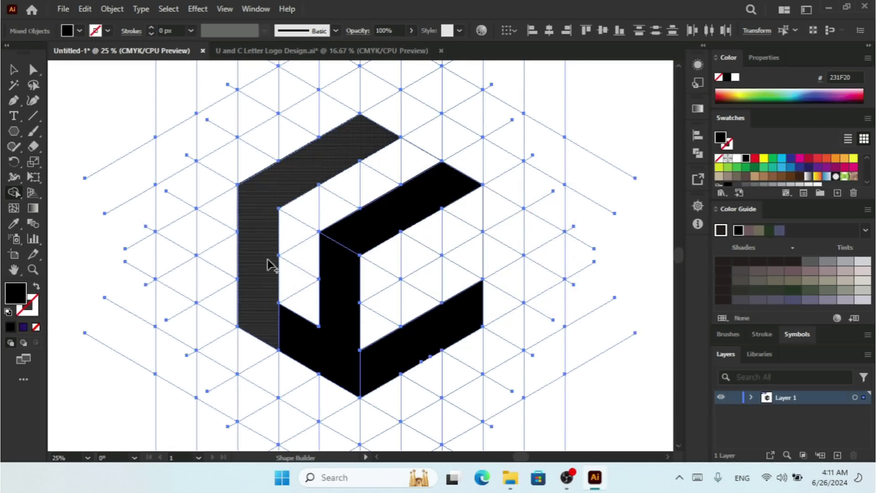
Step: Select the four black logo shapes and move them off the artboard, to the left of the construction grid
left_click(13, 69)
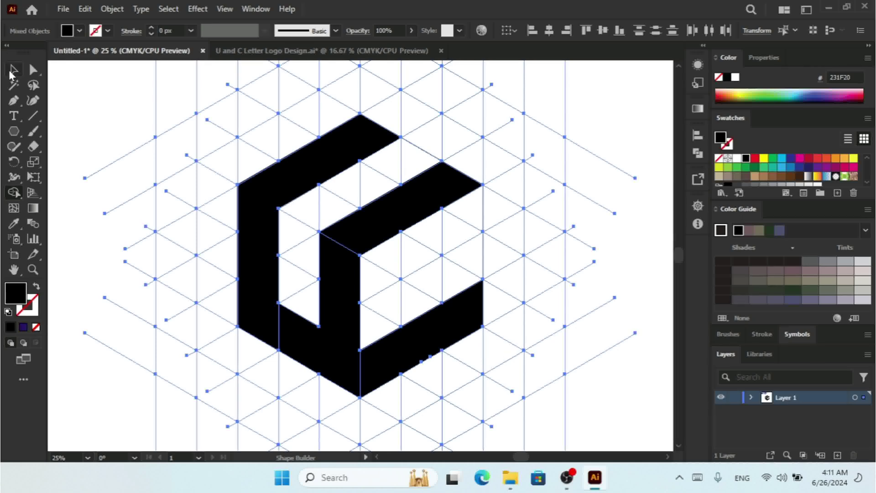
key("ctrl+a")
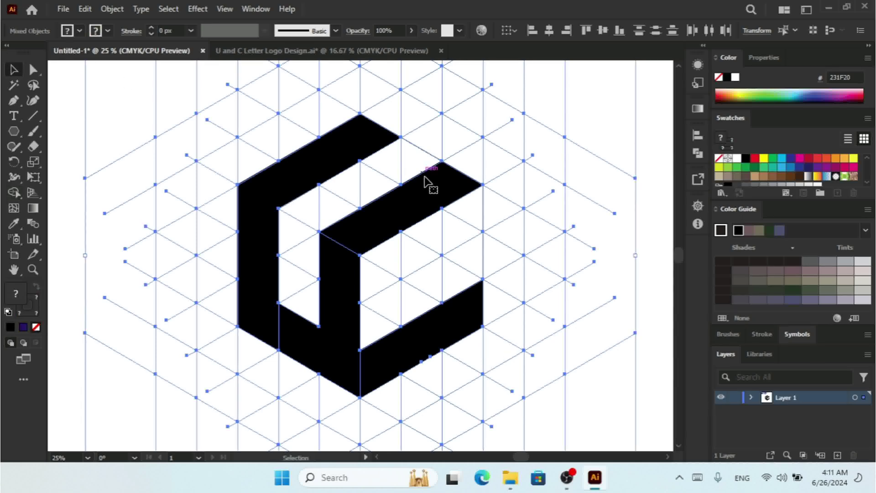
left_click(409, 207)
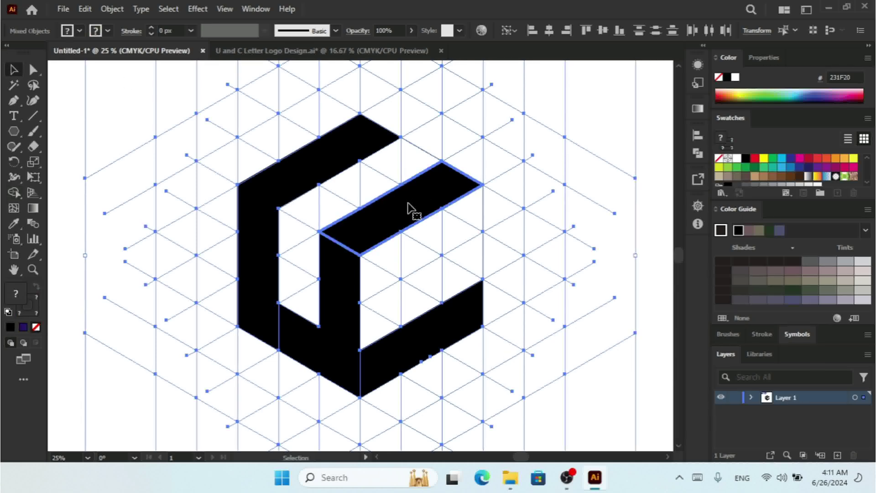
left_click(598, 108)
left_click(342, 154)
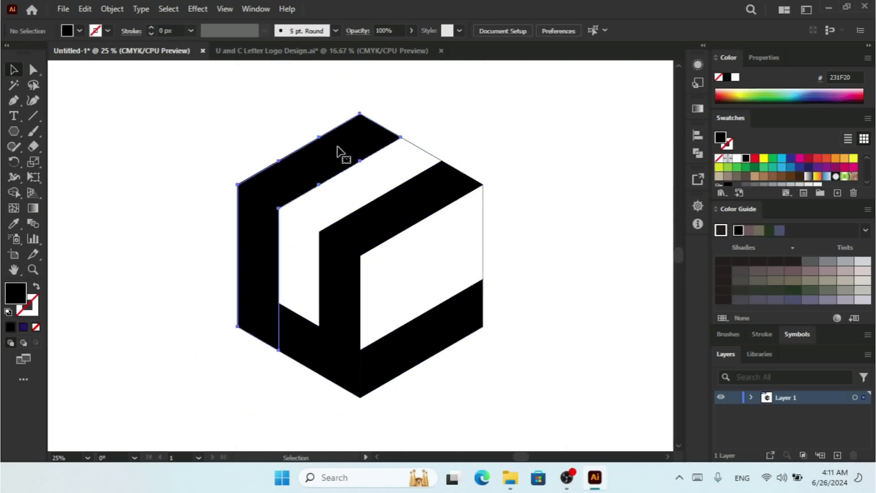
left_click(434, 198, "shift")
left_click(342, 274, "shift")
left_click(336, 276, "shift")
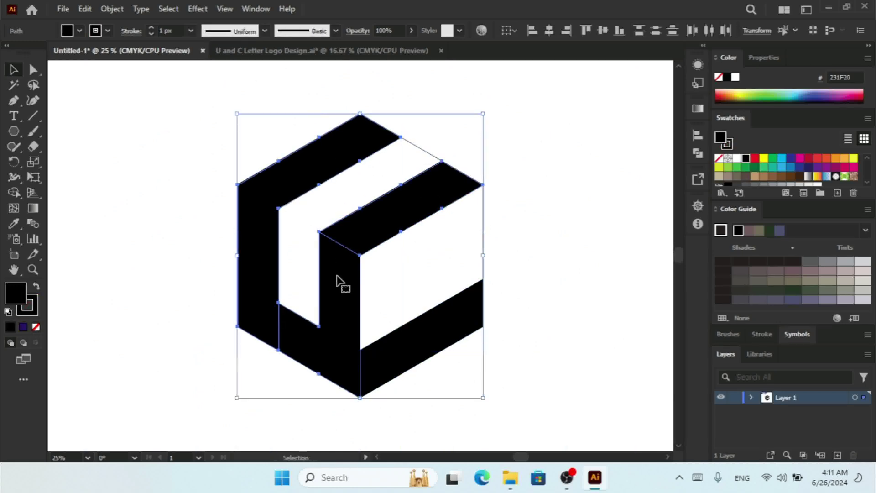
left_click(413, 346, "shift")
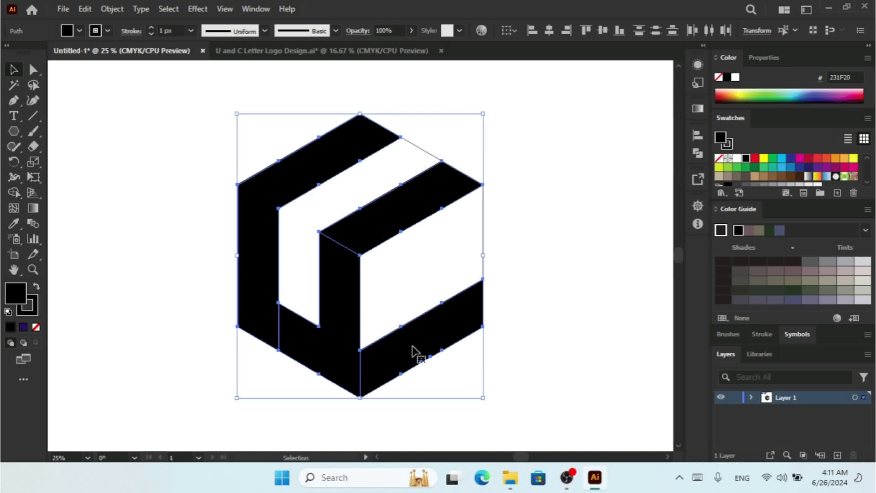
key("ctrl+minus")
key("ctrl+minus")
key("ctrl+minus")
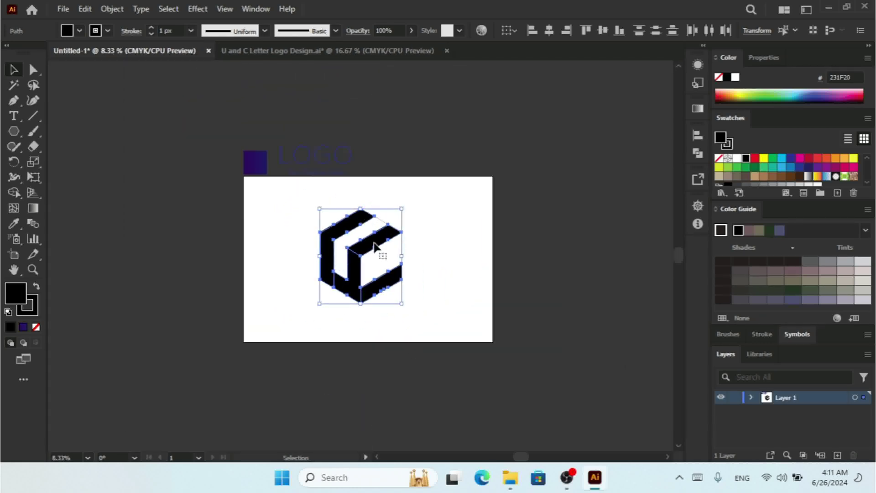
left_click_drag(373, 246, 183, 245)
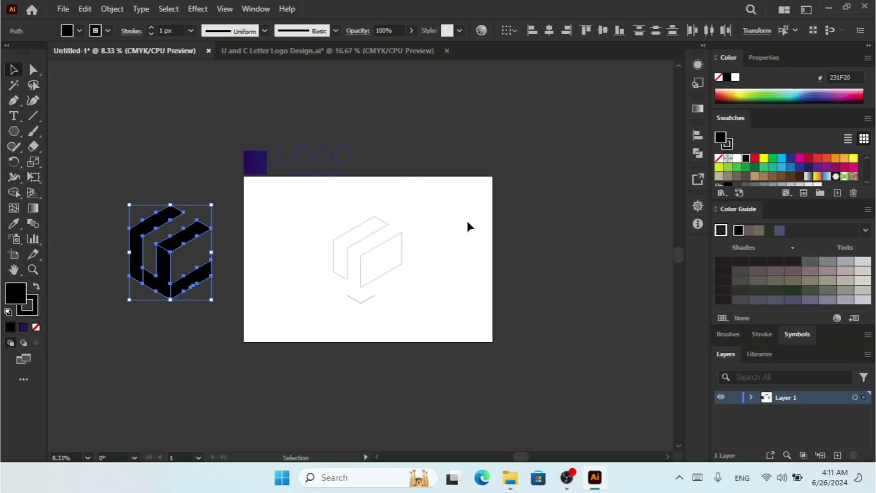
Step: Delete the remaining grid and hexagon lines and move the black logo back onto the artboard
left_click_drag(494, 217, 299, 321)
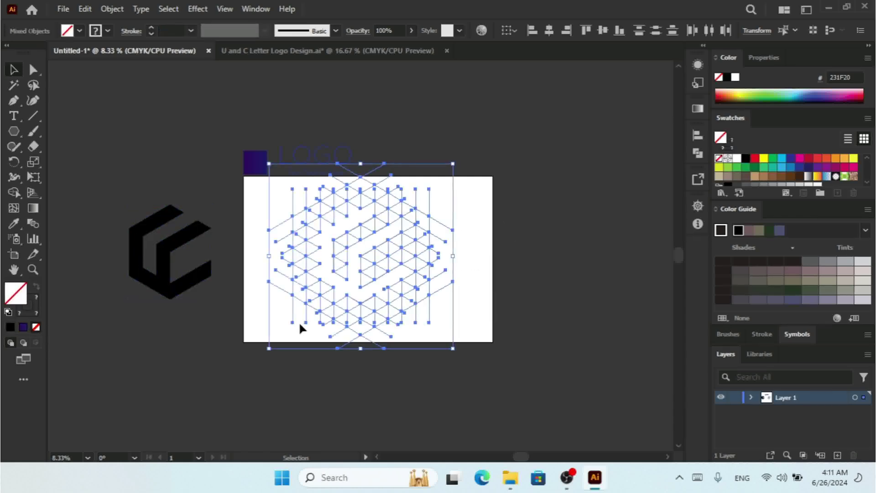
key("Delete")
left_click_drag(215, 222, 342, 283)
Step: Scale the logo down around its center to about four-fifths of its size and reposition it near the artboard's center
key("ctrl+plus")
key("ctrl+plus")
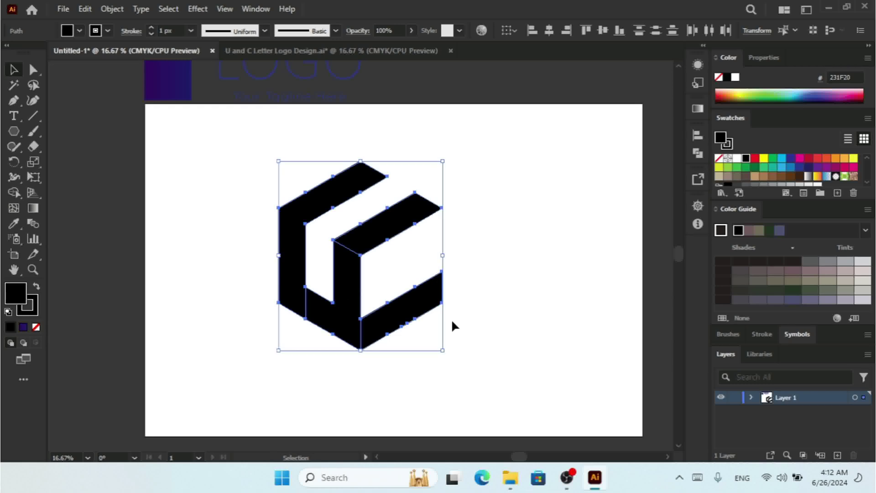
left_click_drag(441, 349, 428, 333)
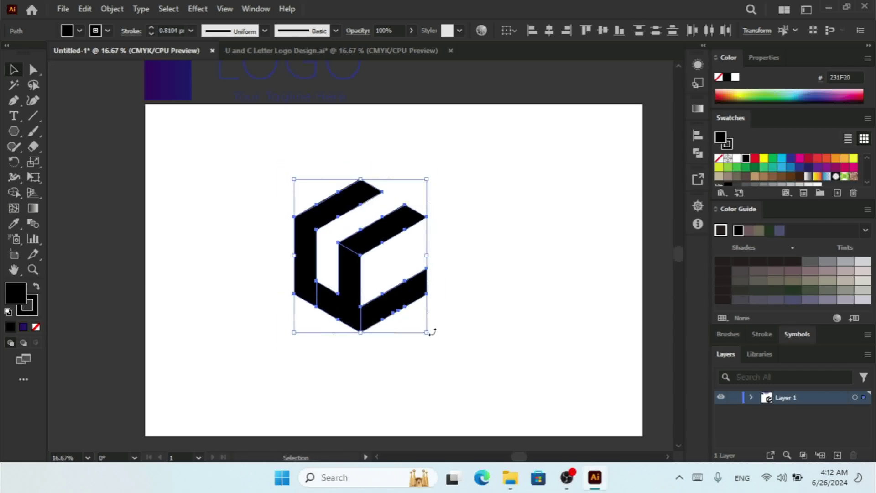
left_click_drag(360, 255, 383, 261)
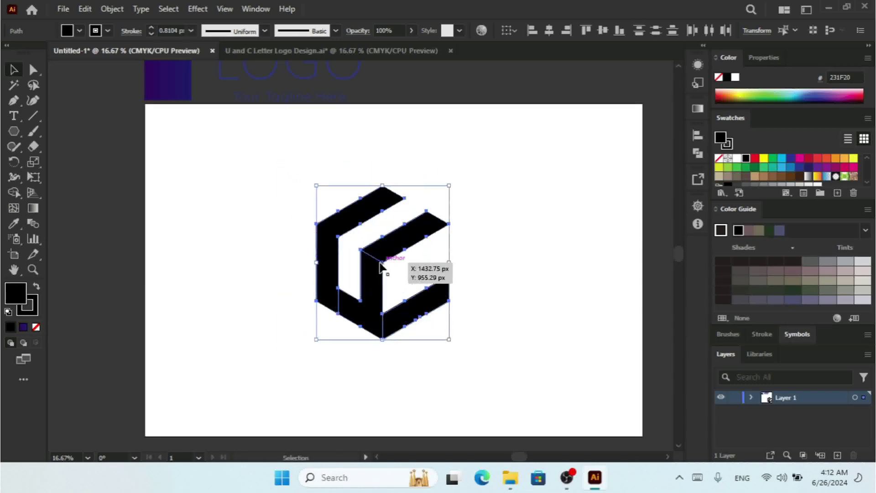
Step: Apply the dark purple-blue gradient of the square above the artboard to the logo with the Eyedropper and deselect it
left_click(14, 224)
left_click(164, 73)
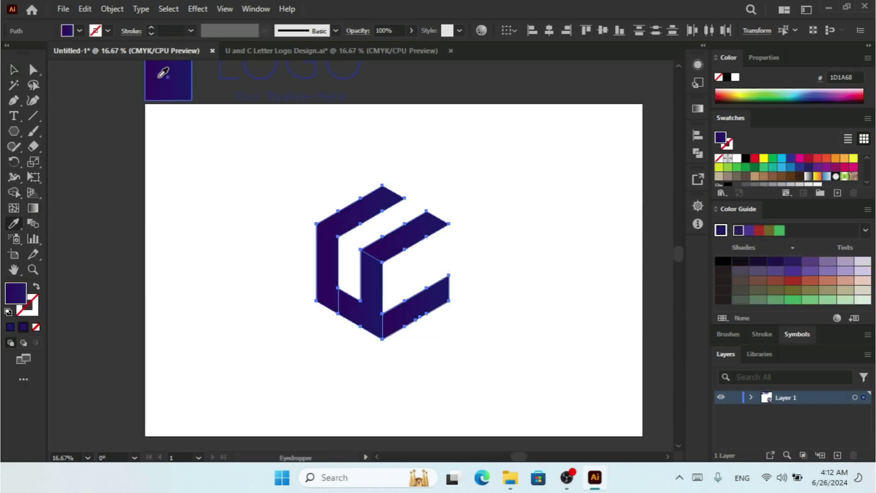
left_click(14, 71)
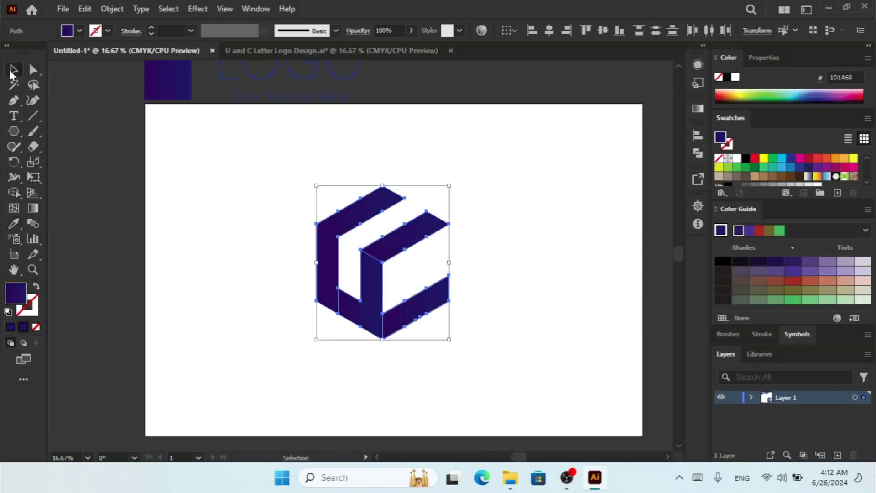
left_click(528, 221)
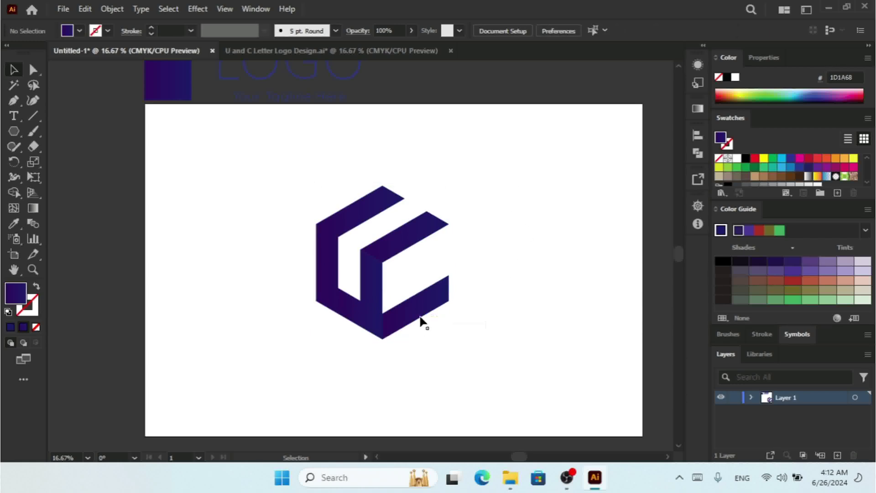
left_click(355, 310)
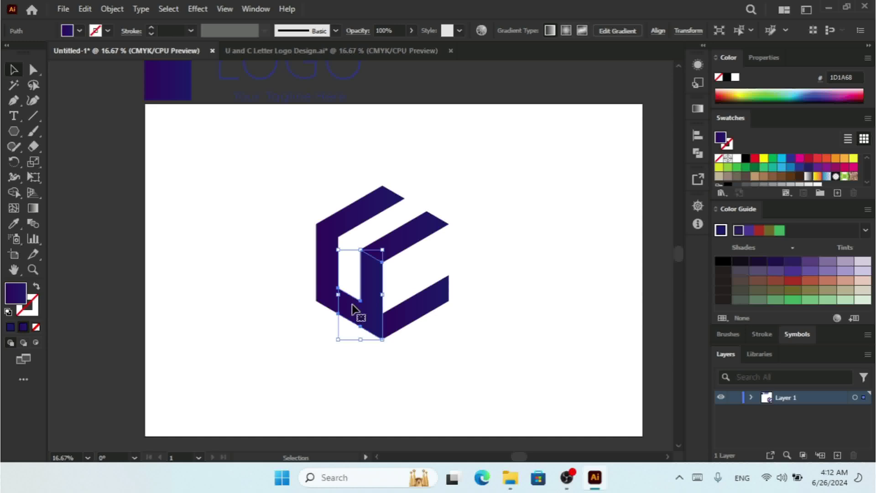
left_click(592, 159)
left_click(428, 233)
left_click(538, 186)
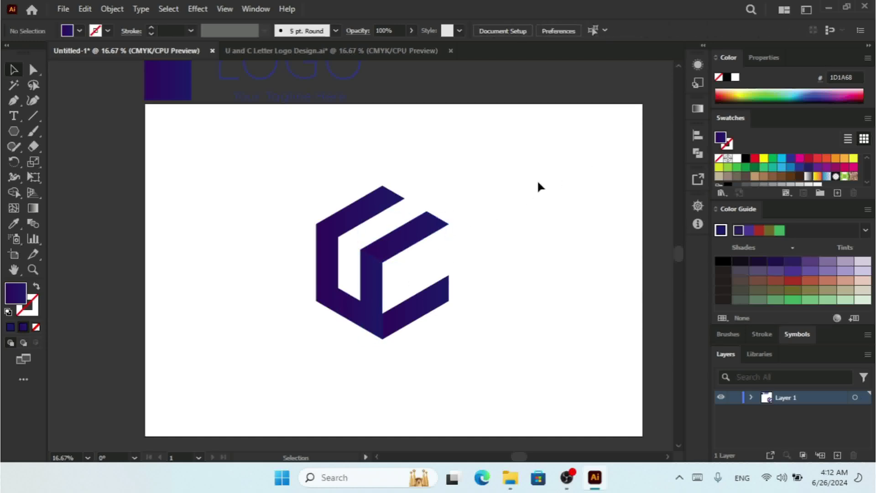
key("ctrl+=")
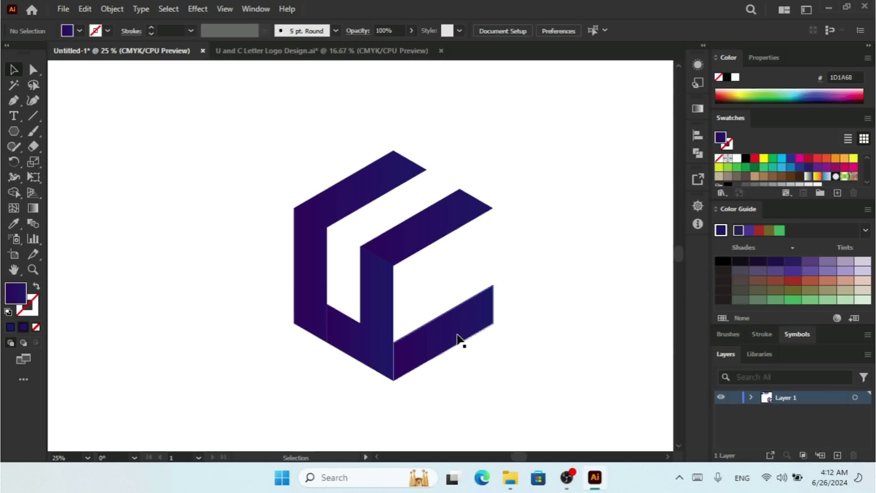
left_click(354, 327)
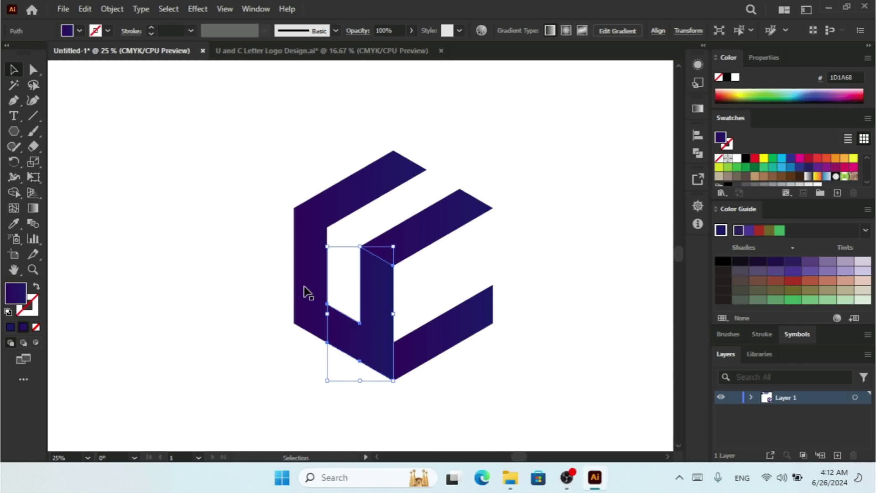
key("ctrl+shift+a")
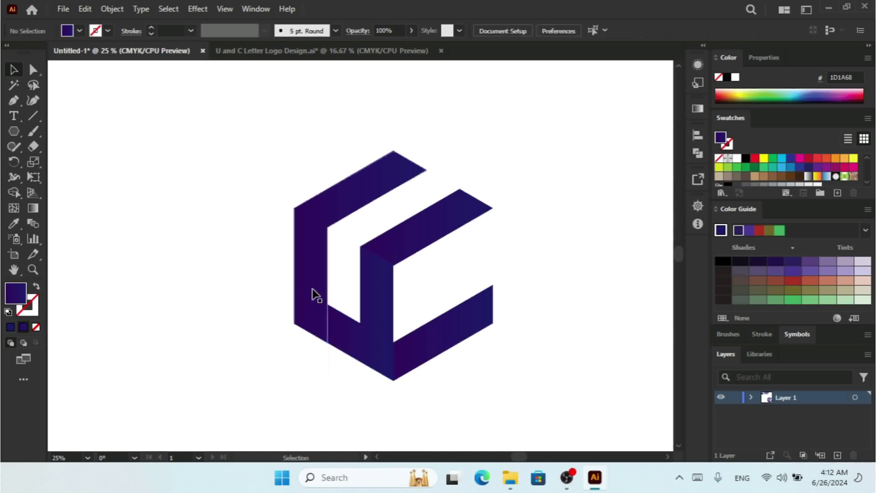
left_click(314, 255)
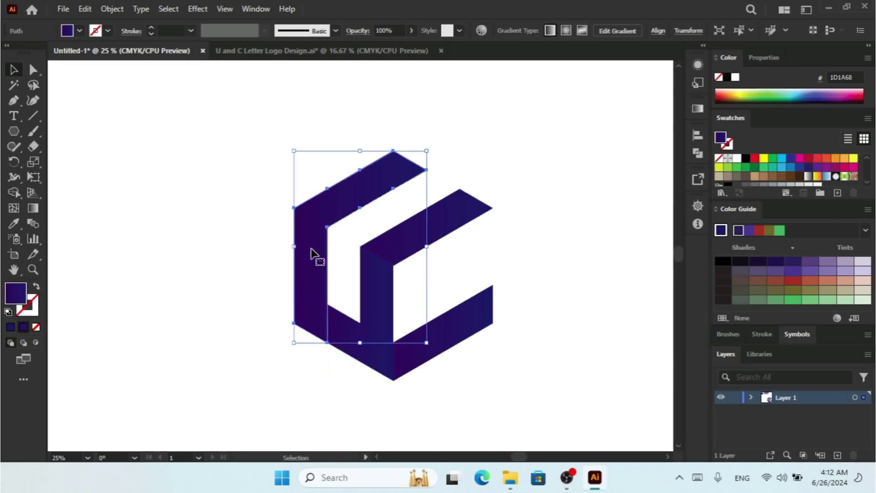
left_click(581, 144)
Step: Select all the gradient-filled logo shapes on the artboard and group them
key("ctrl+minus")
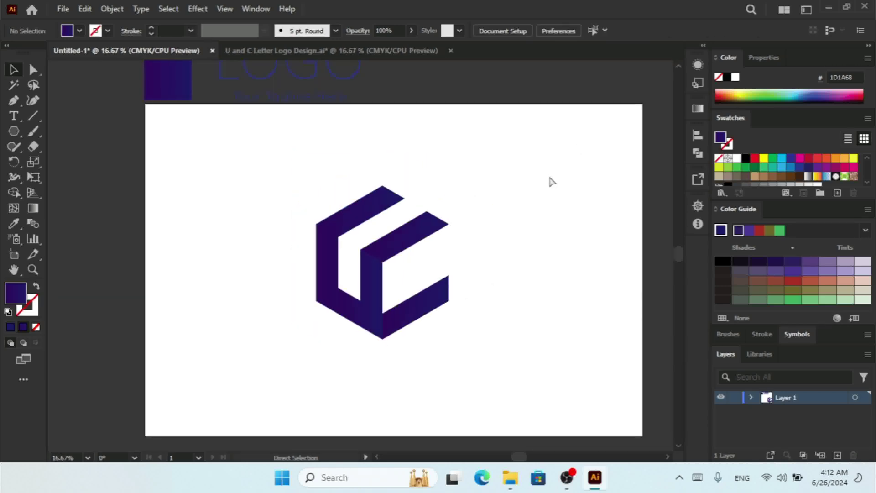
key("v")
left_click_drag(549, 175, 278, 368)
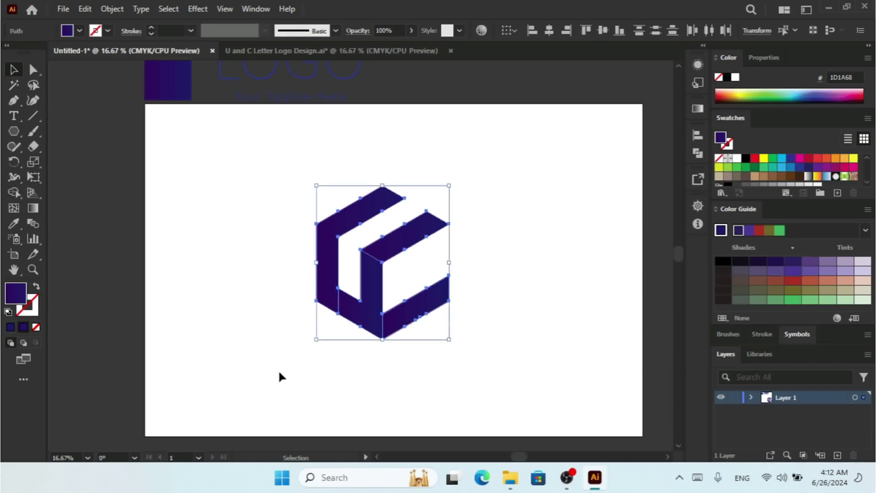
key("a")
key("ctrl+g")
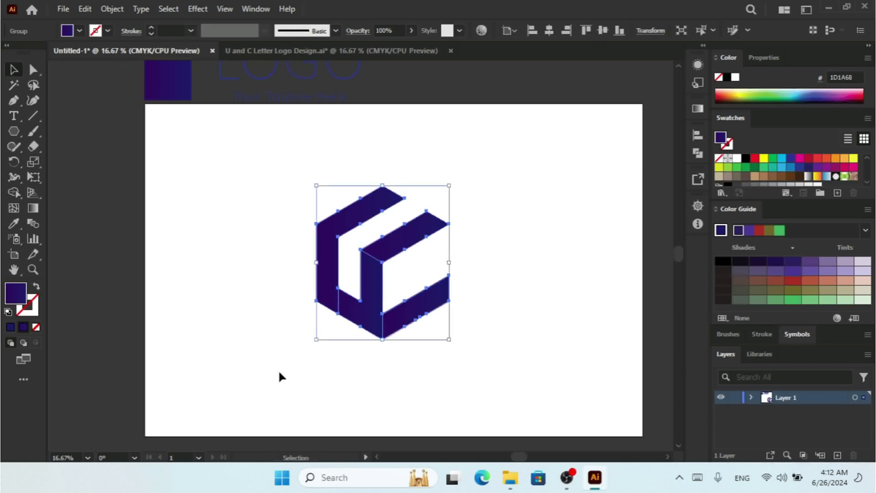
Step: Move the LOGO title and its tagline from above the artboard to directly beneath the hexagonal mark
left_click_drag(345, 73, 437, 377)
left_click_drag(538, 172, 276, 426)
left_click(466, 84)
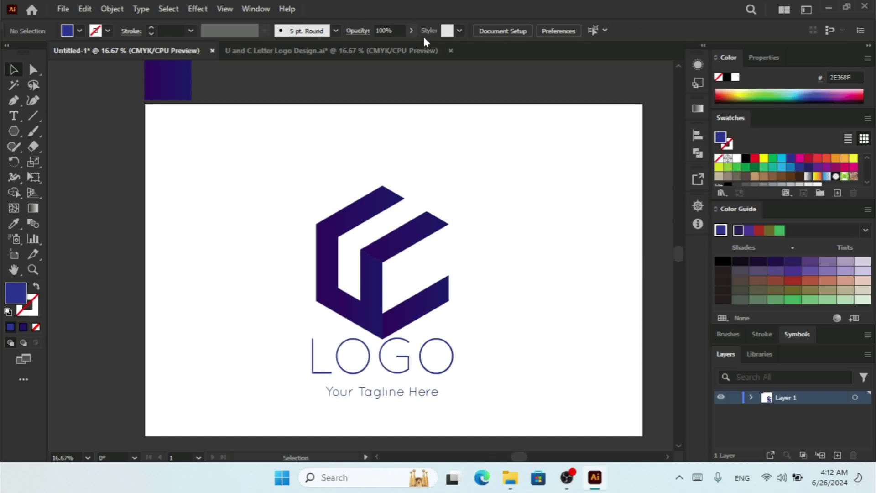
left_click_drag(539, 242, 283, 403)
left_click(543, 219)
Step: Nudge the hexagonal mark upward in large increments to open a small gap above the LOGO title
left_click(315, 302)
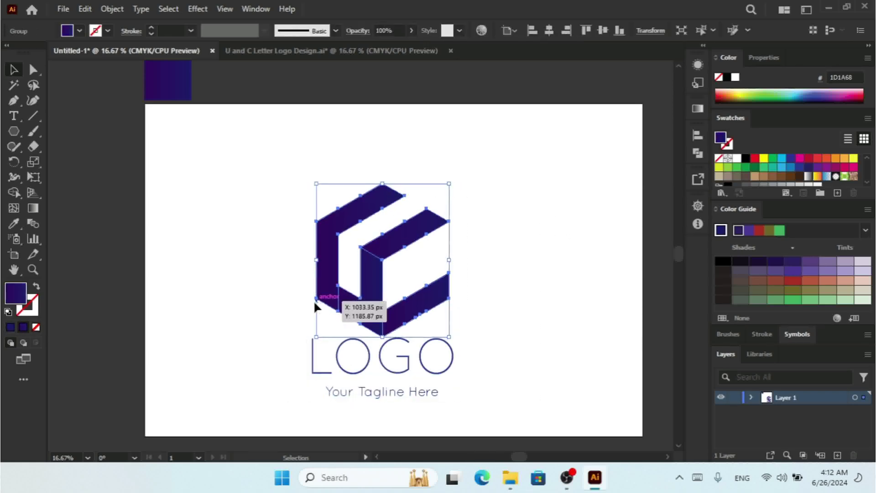
key("shift+Up")
key("shift+Up")
key("shift+Up")
key("shift+Up")
key("shift+Up")
key("shift+Up")
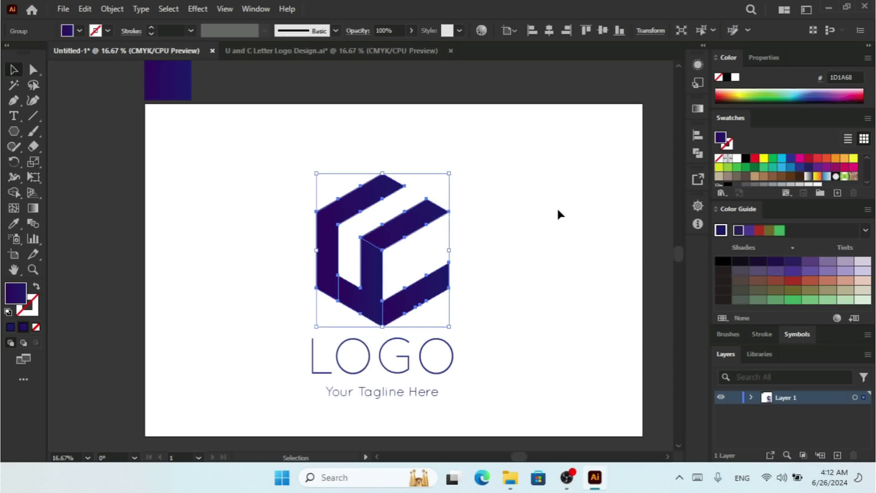
Step: Align the hexagonal mark, LOGO title and tagline to a common horizontal center and deselect them
left_click_drag(538, 154, 291, 401)
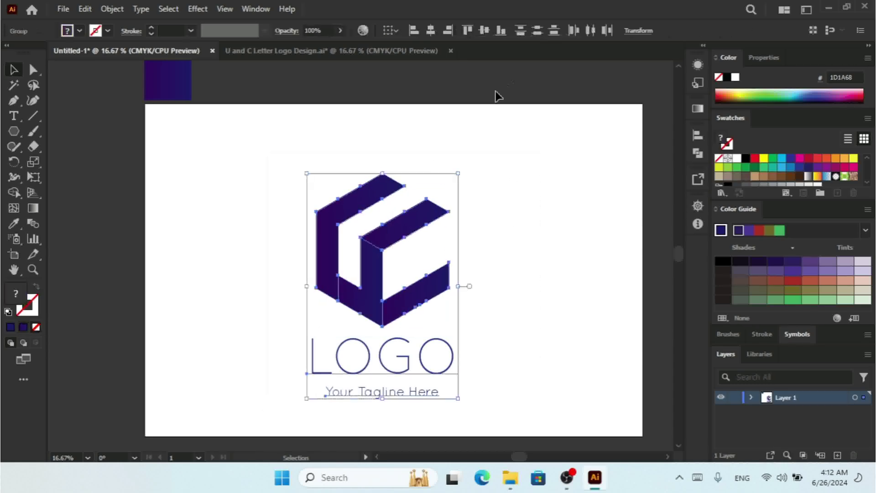
left_click(431, 30)
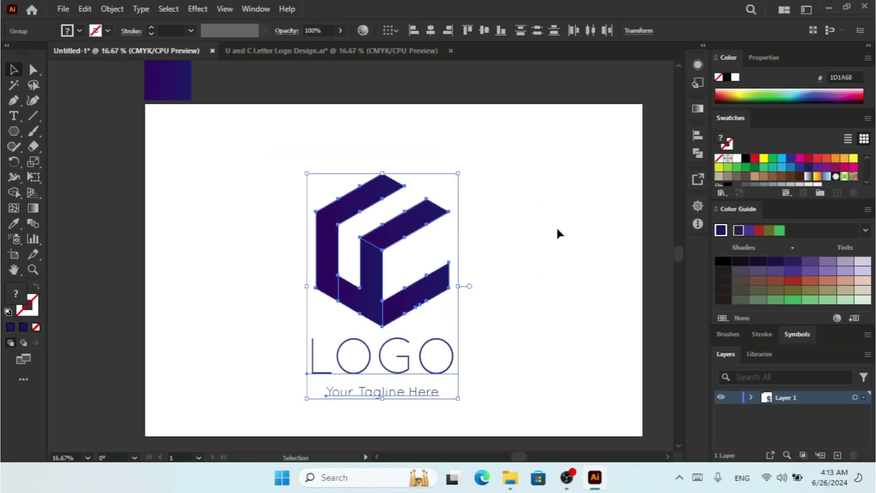
left_click(458, 254)
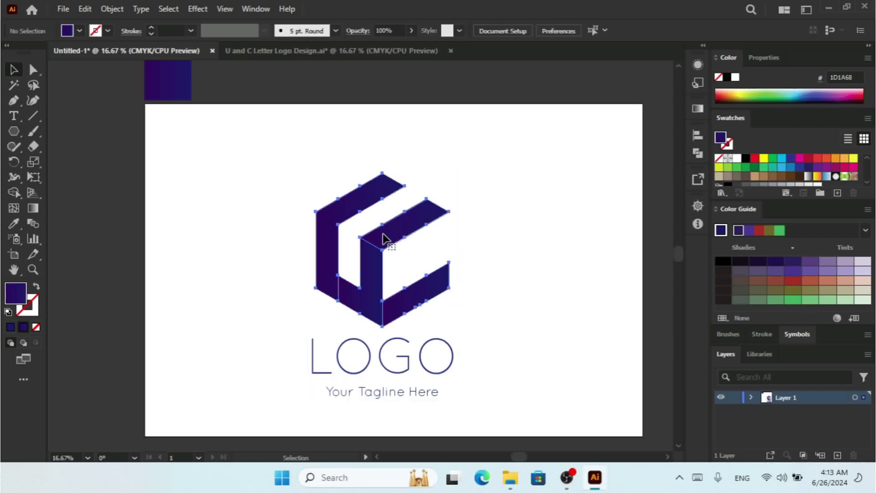
Step: Scale the hexagonal mark proportionally around its center to slightly below its original size, making it a little narrower than the LOGO title
left_click(383, 238)
left_click_drag(448, 326, 439, 316)
left_click(493, 236)
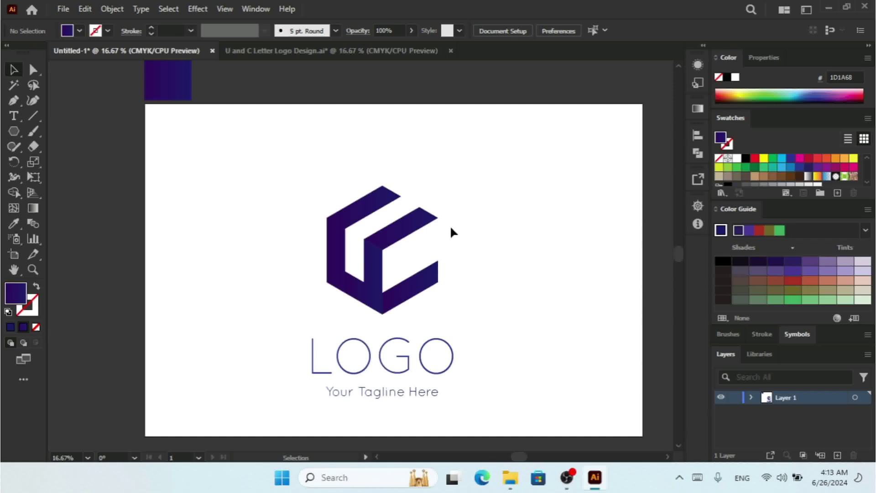
left_click(413, 296)
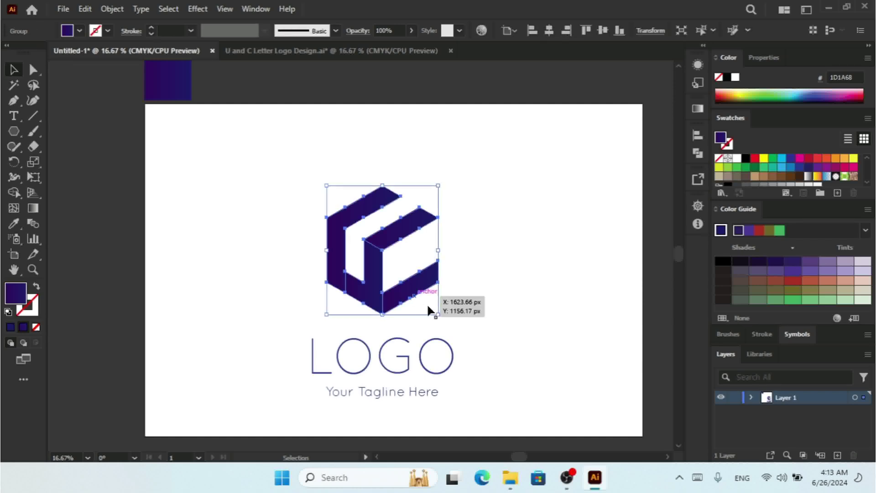
left_click_drag(437, 315, 447, 324)
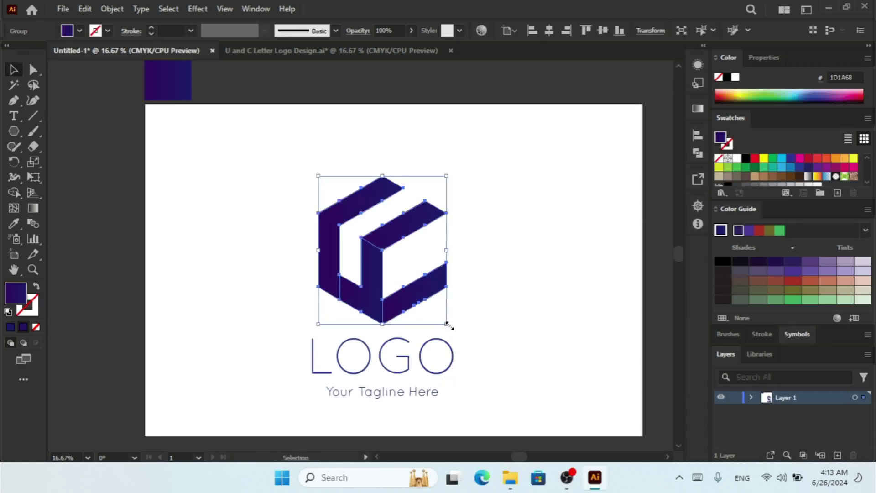
left_click(488, 258)
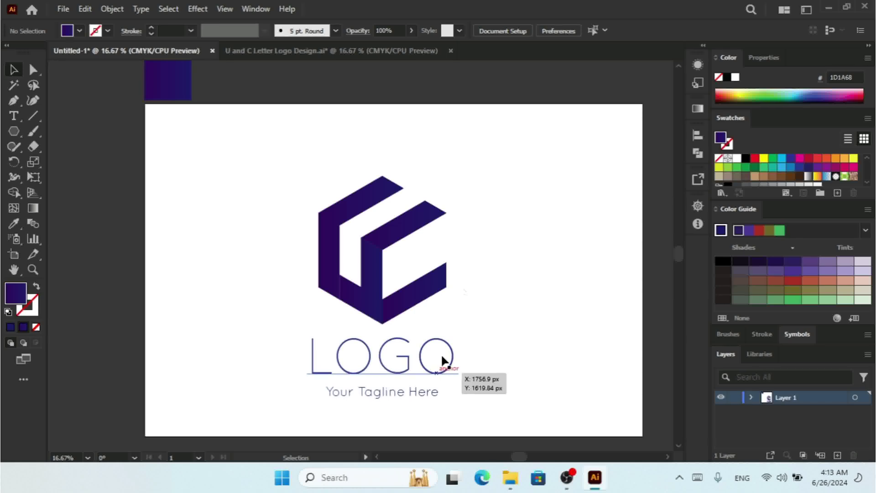
Step: Group the mark with the title and tagline, center the group horizontally and vertically on the artboard, and deselect it
left_click_drag(514, 155, 289, 371)
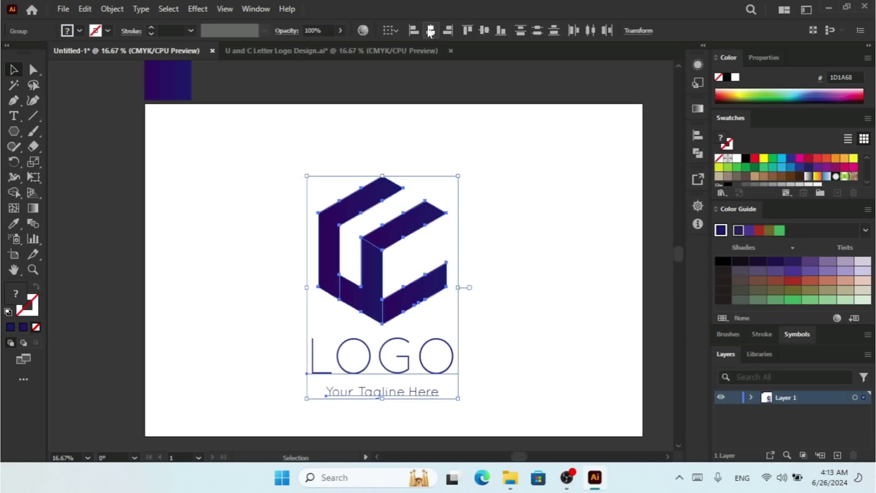
key("ctrl+g")
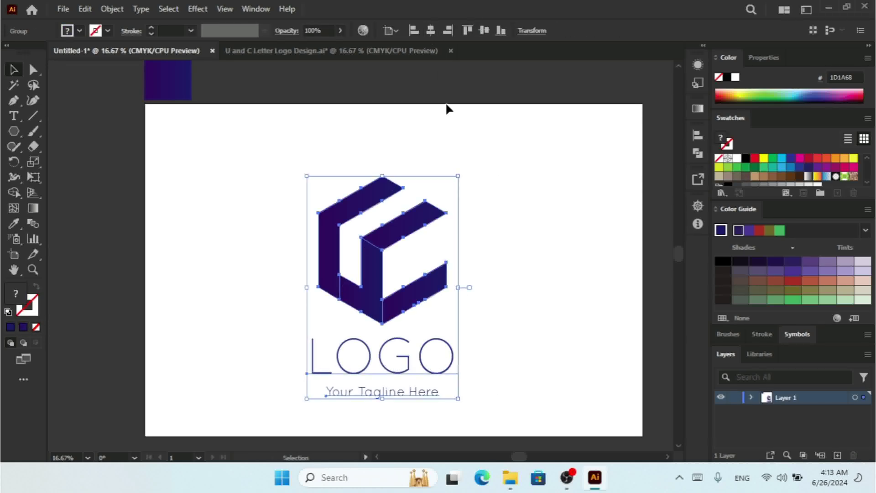
left_click(429, 31)
left_click(483, 32)
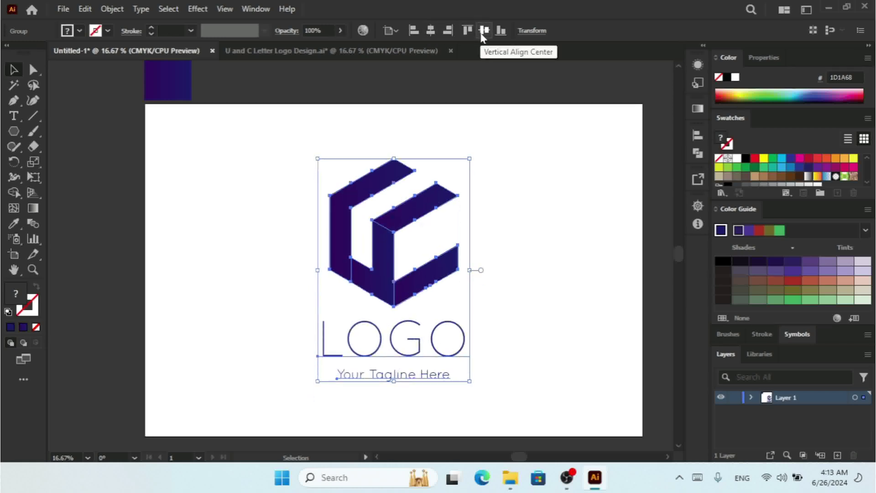
left_click(536, 251)
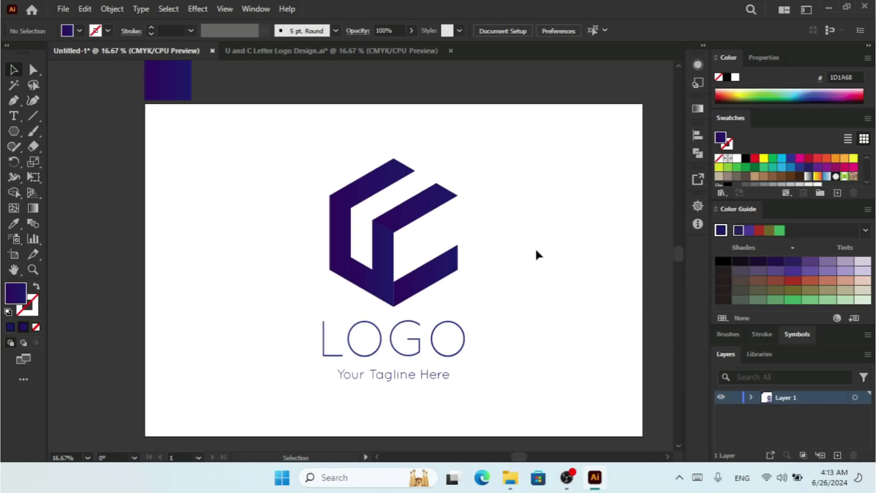